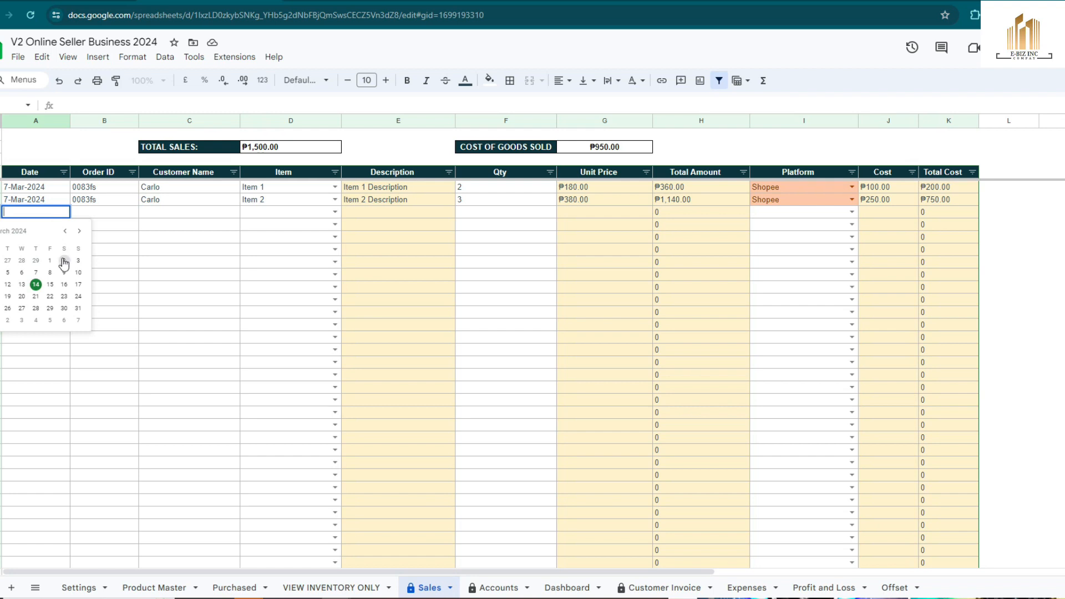
- Enter 14 March as the sale date, then the order ID and the customer name
{"action": "left_click", "coordinate": [35, 285]}
{"action": "left_click", "coordinate": [106, 216]}
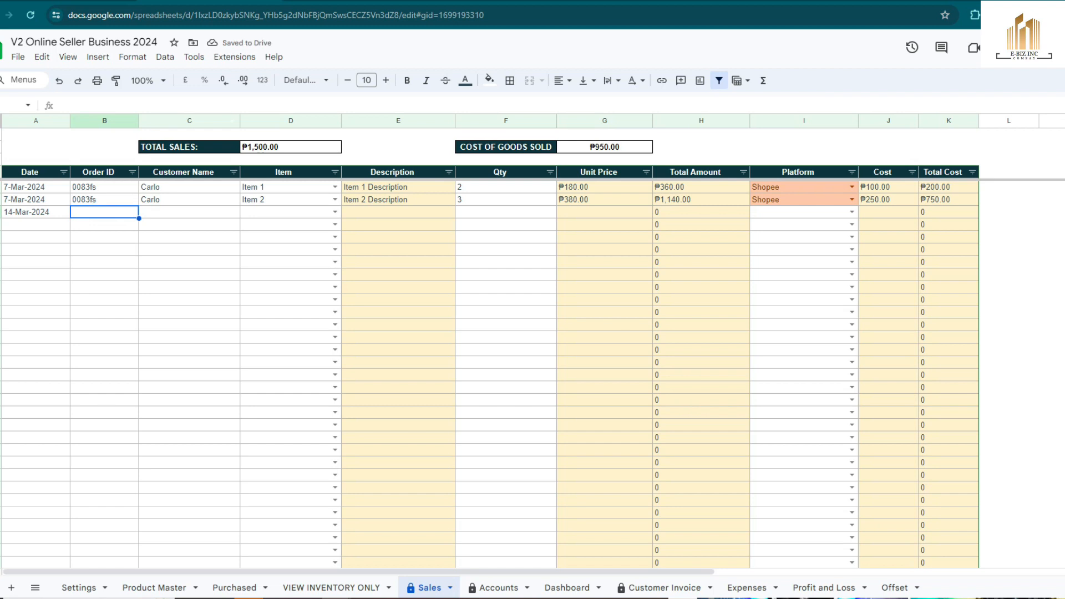
{"action": "type", "text": "00056556gg"}
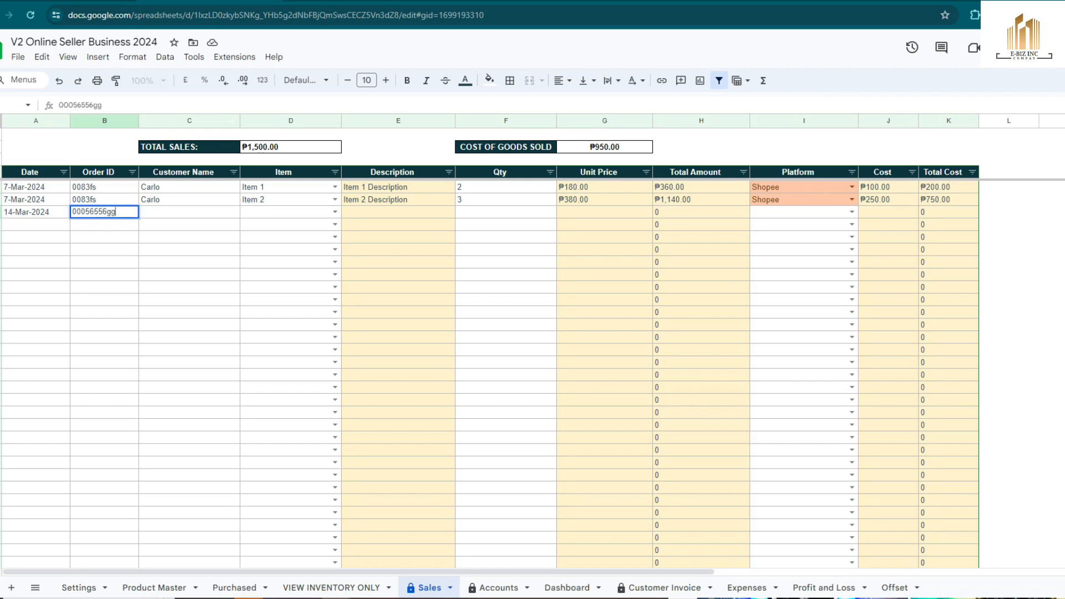
{"action": "key", "text": "Return"}
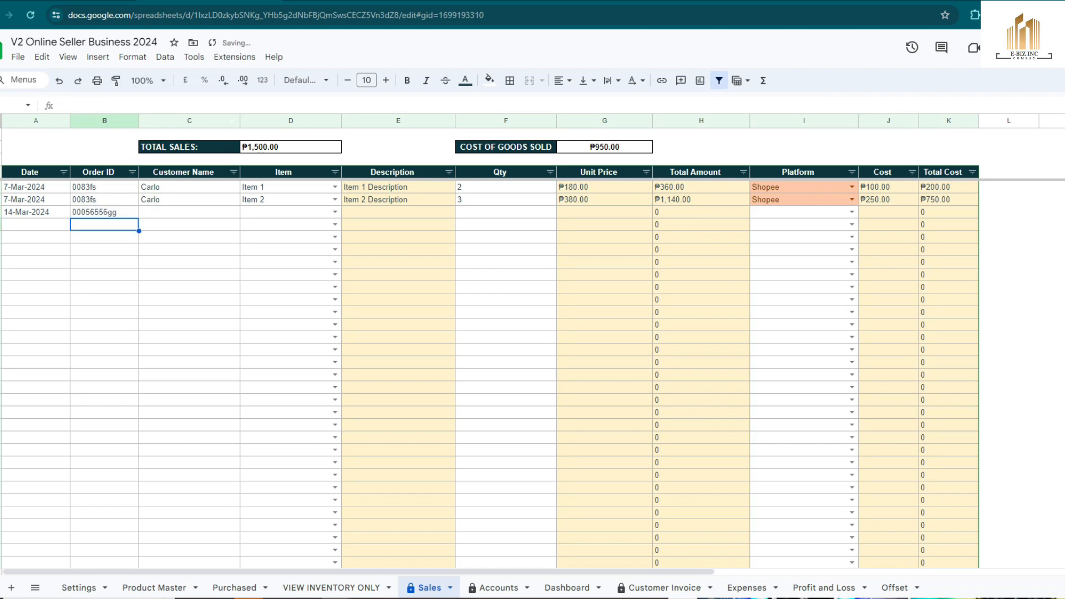
{"action": "left_click", "coordinate": [150, 216]}
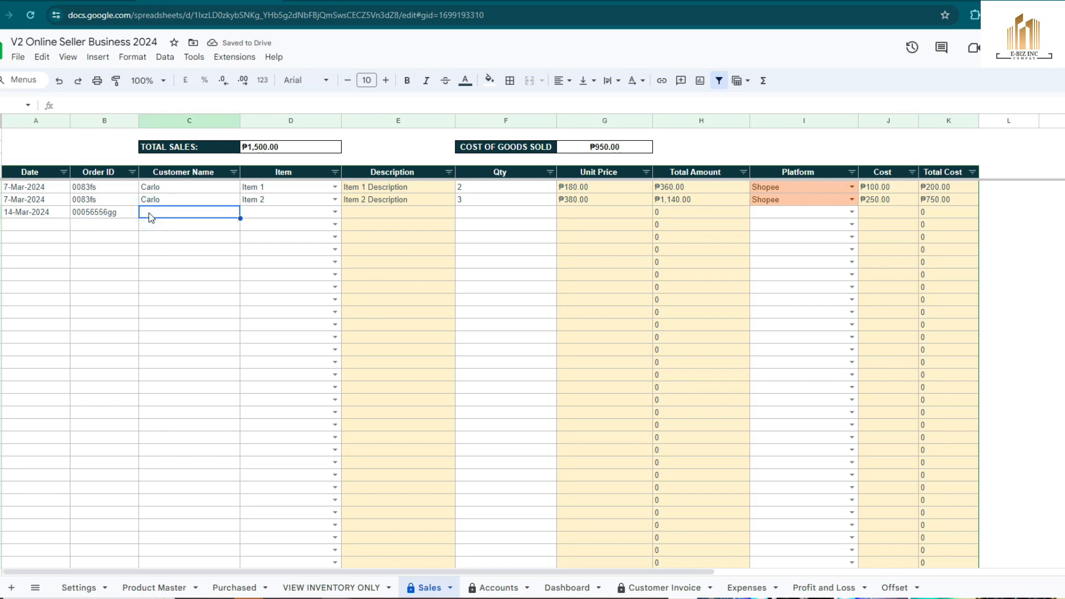
{"action": "type", "text": "Sheela"}
{"action": "key", "text": "Tab"}
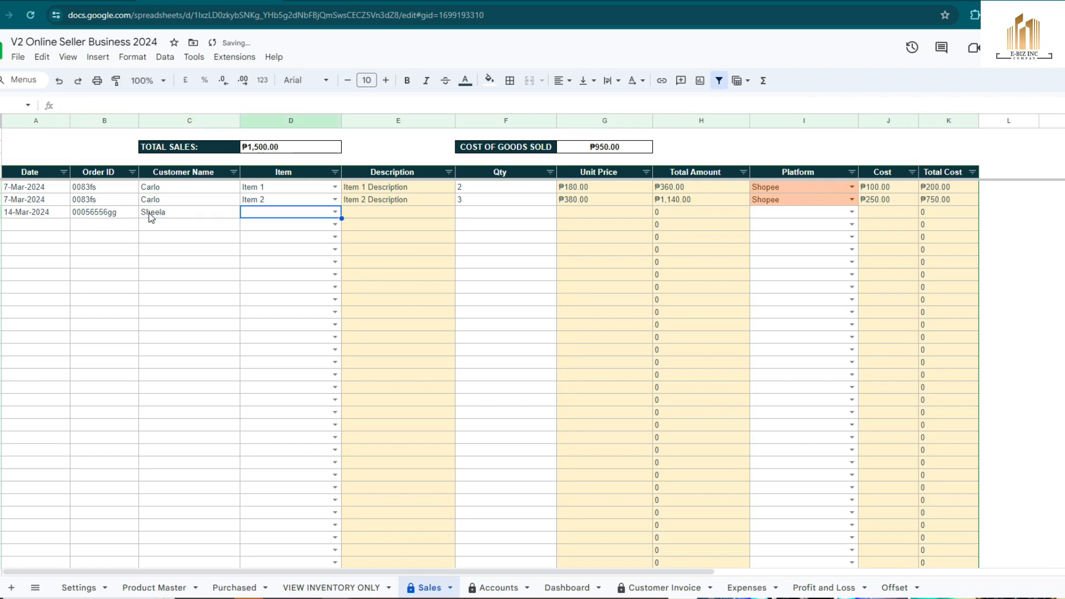
- Choose Item 1 with a quantity of 2 for the new sale
{"action": "left_click", "coordinate": [334, 213]}
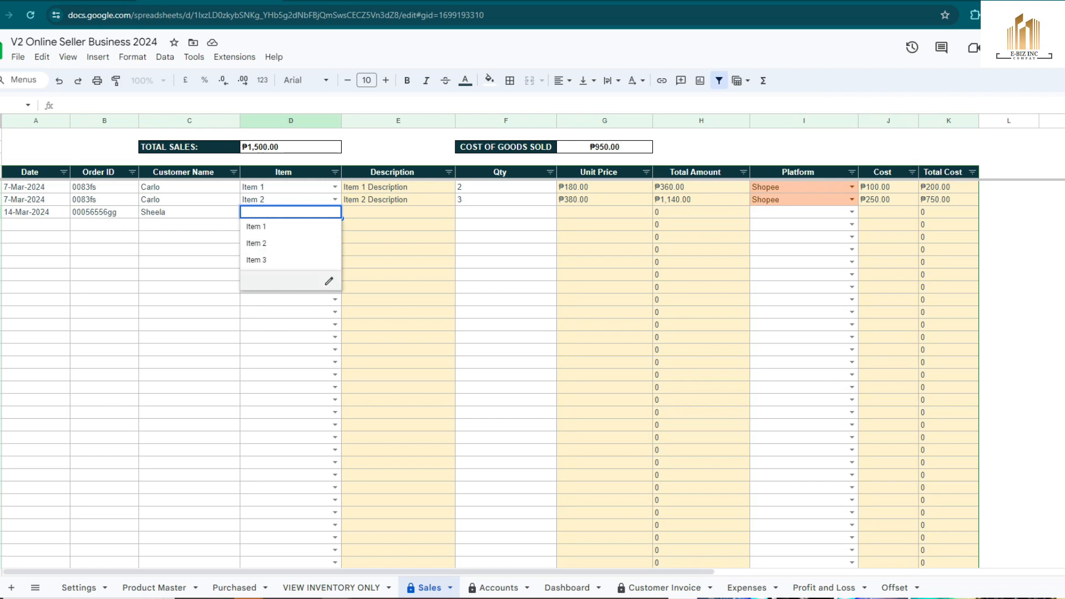
{"action": "left_click", "coordinate": [281, 212]}
{"action": "type", "text": "Item 1"}
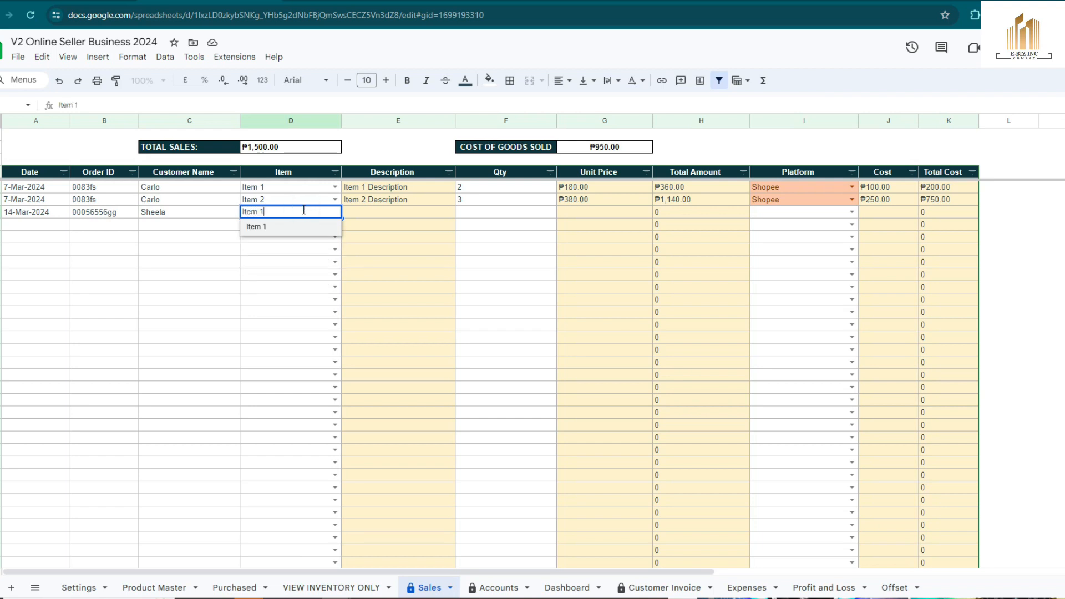
{"action": "left_click", "coordinate": [272, 229]}
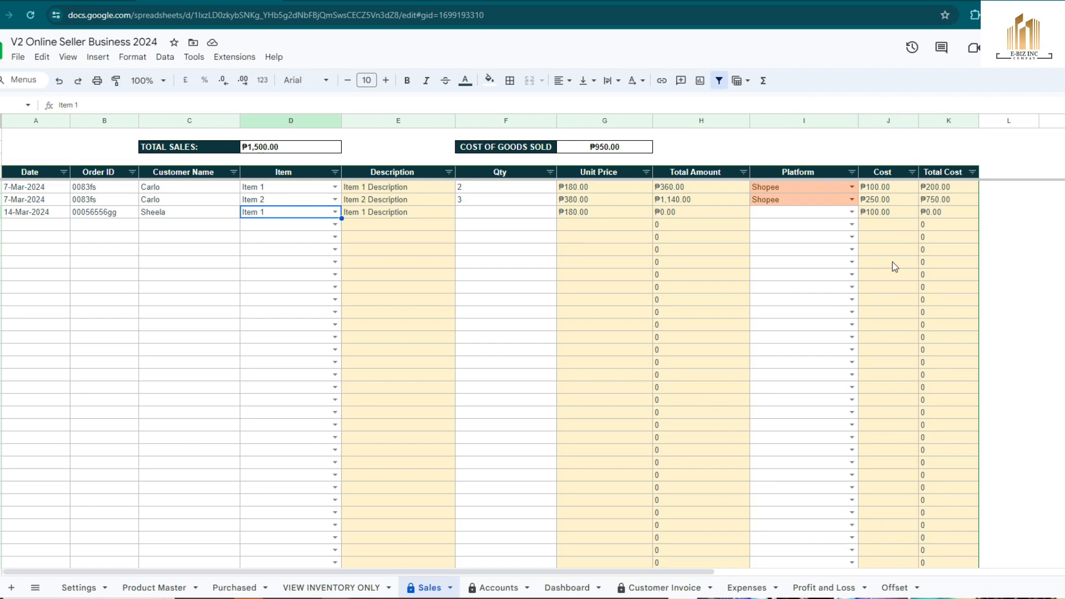
{"action": "left_click", "coordinate": [487, 215]}
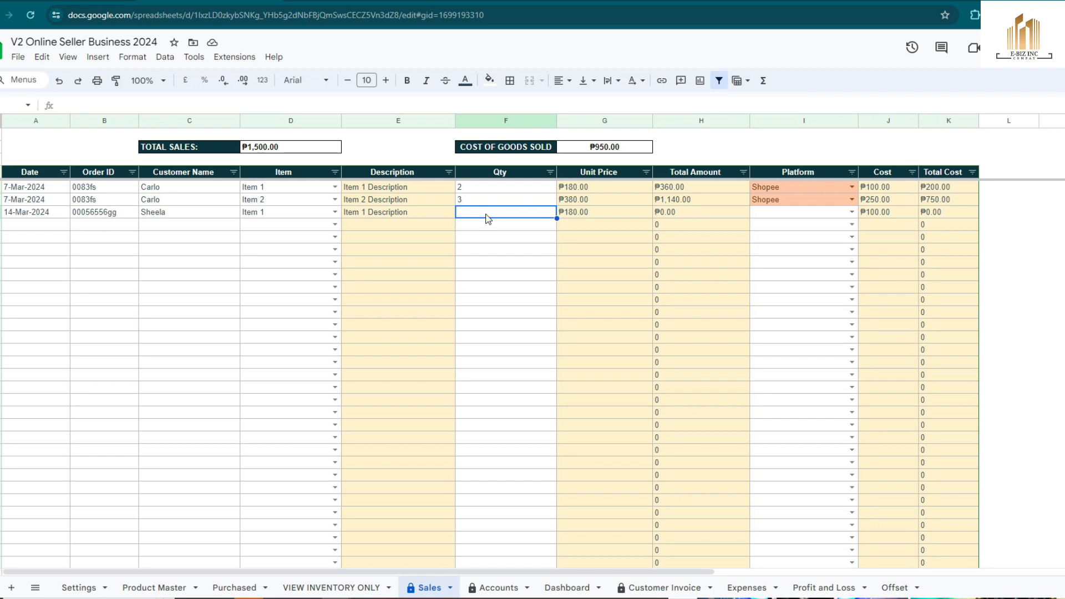
{"action": "type", "text": "2"}
{"action": "key", "text": "Return"}
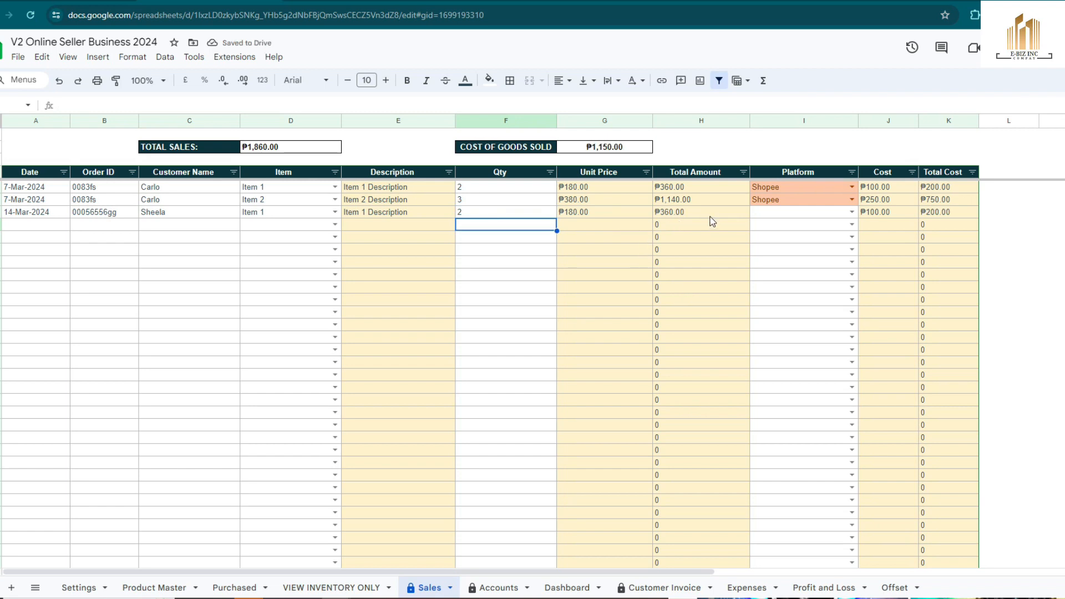
- Set the sale's platform to Tiktok and check its Cost and Total Cost formulas
{"action": "left_click", "coordinate": [844, 212]}
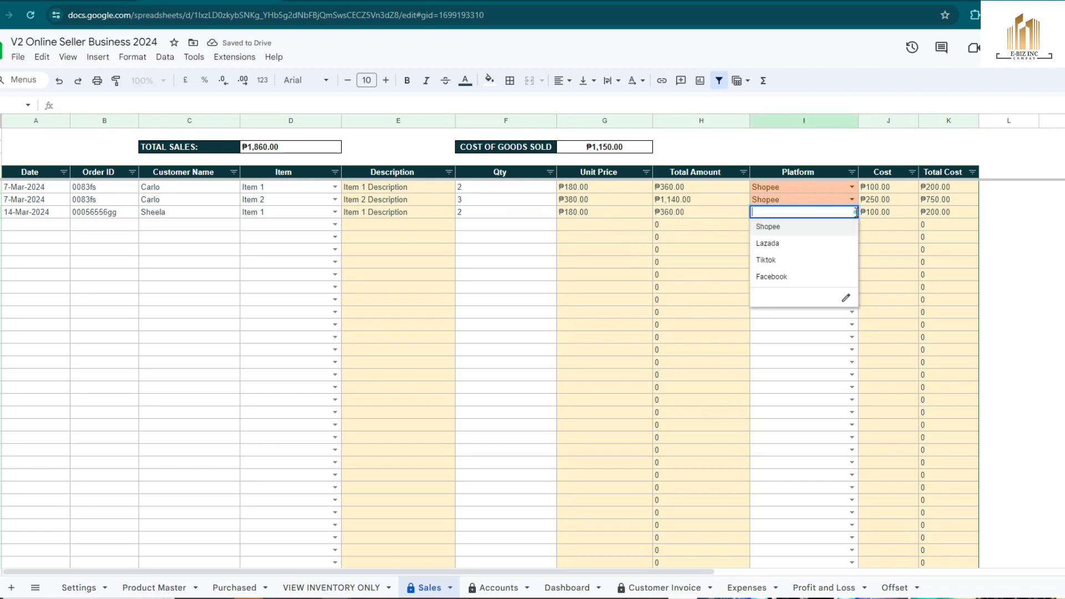
{"action": "left_click", "coordinate": [778, 265]}
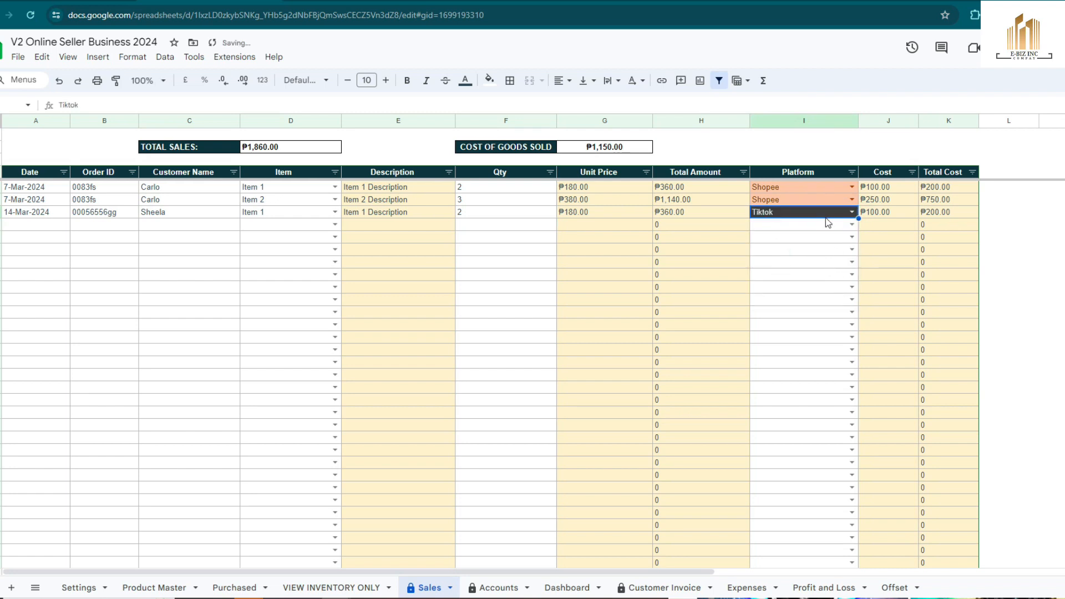
{"action": "left_click", "coordinate": [881, 217]}
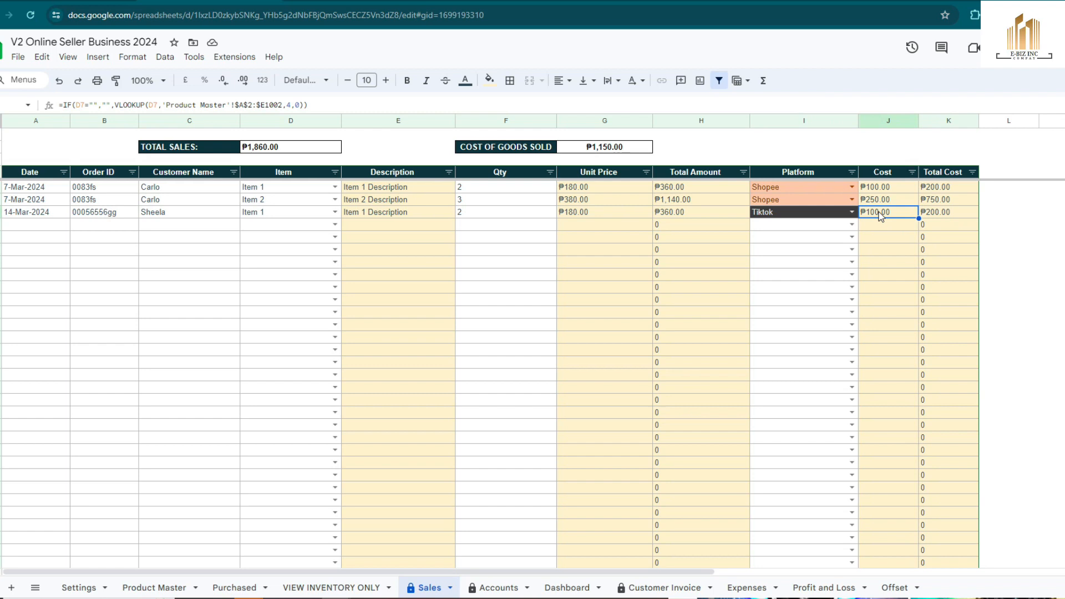
{"action": "left_click", "coordinate": [949, 212]}
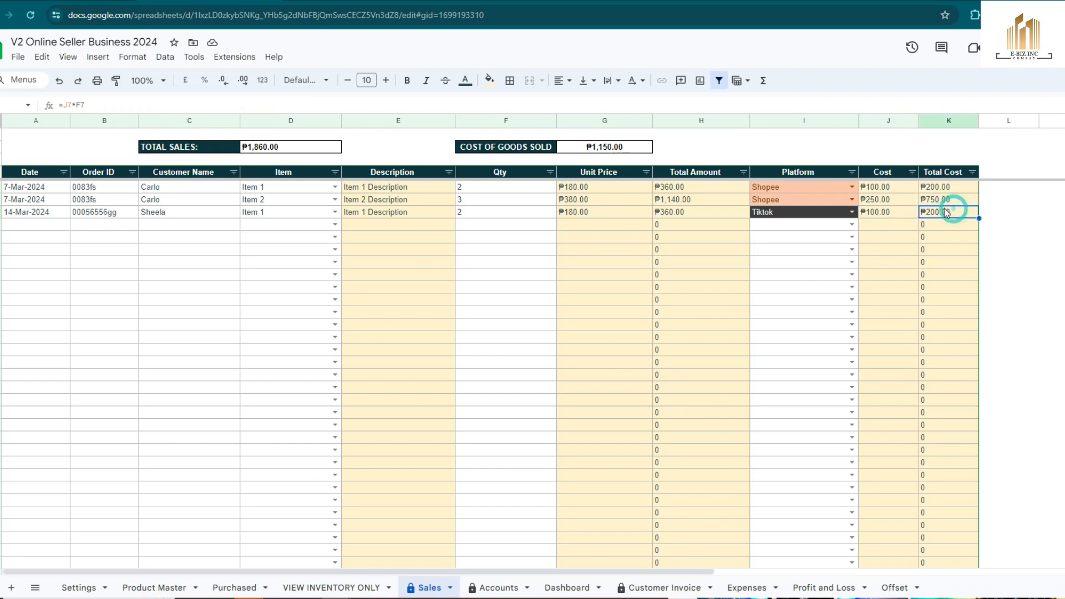
{"action": "left_click", "coordinate": [91, 276]}
- Copy the order's date, order ID and customer to the next row, resetting its date to 14 March
{"action": "left_click", "coordinate": [47, 228]}
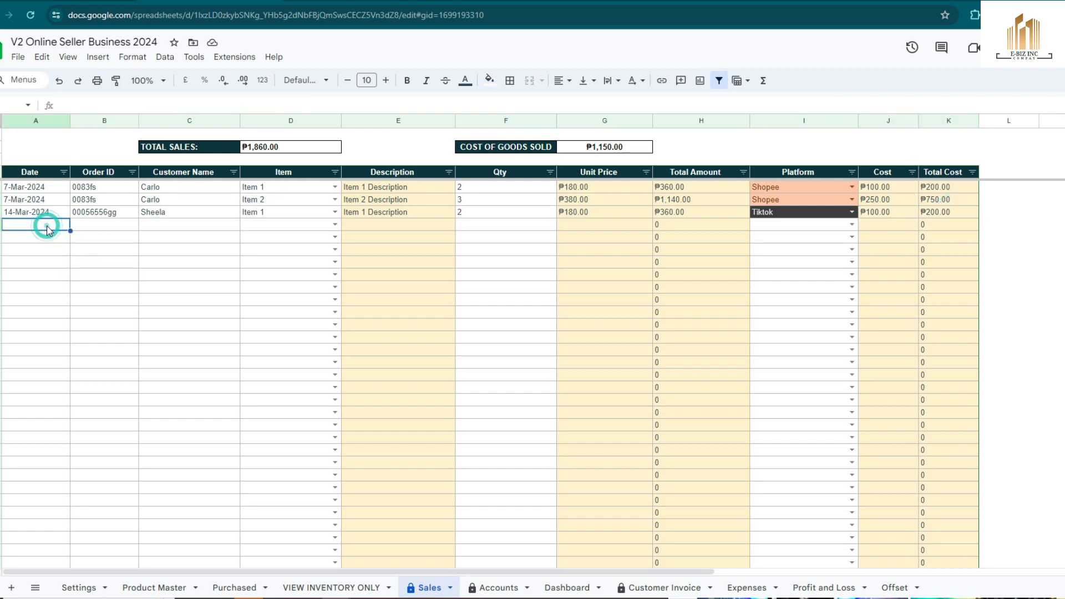
{"action": "double_click", "coordinate": [49, 230]}
{"action": "left_click", "coordinate": [143, 283]}
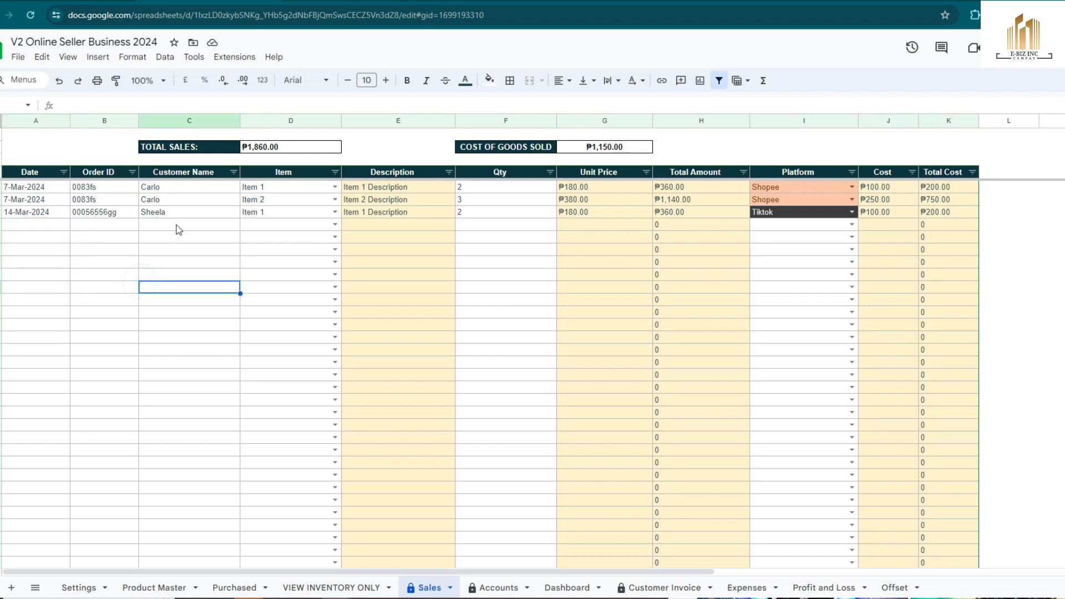
{"action": "left_click_drag", "start_coordinate": [36, 214], "coordinate": [159, 219]}
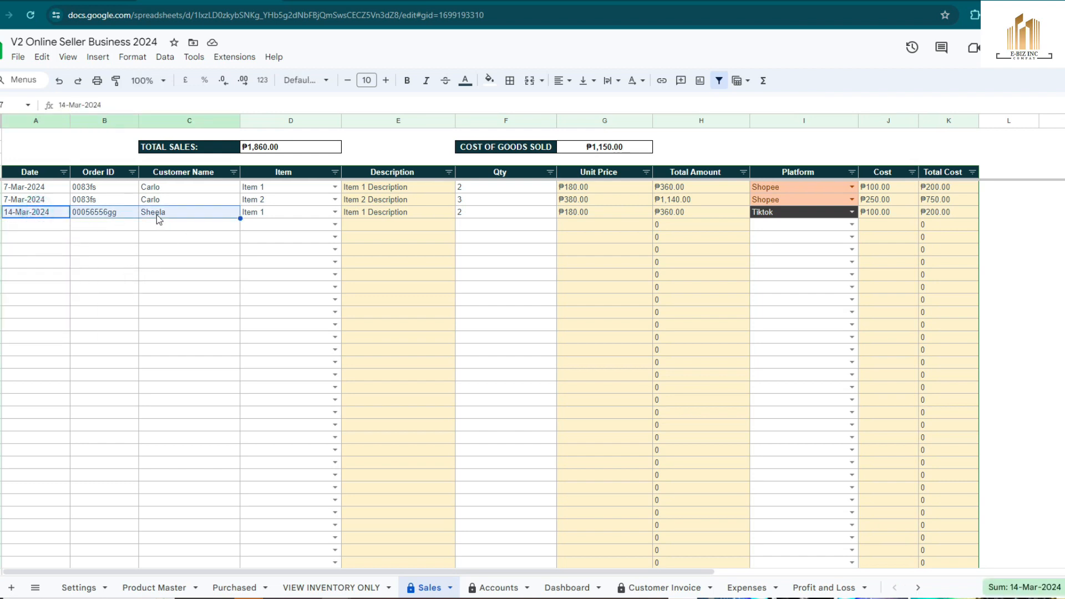
{"action": "key", "text": "ctrl+c"}
{"action": "left_click_drag", "start_coordinate": [239, 218], "coordinate": [241, 225]}
{"action": "left_click", "coordinate": [148, 278]}
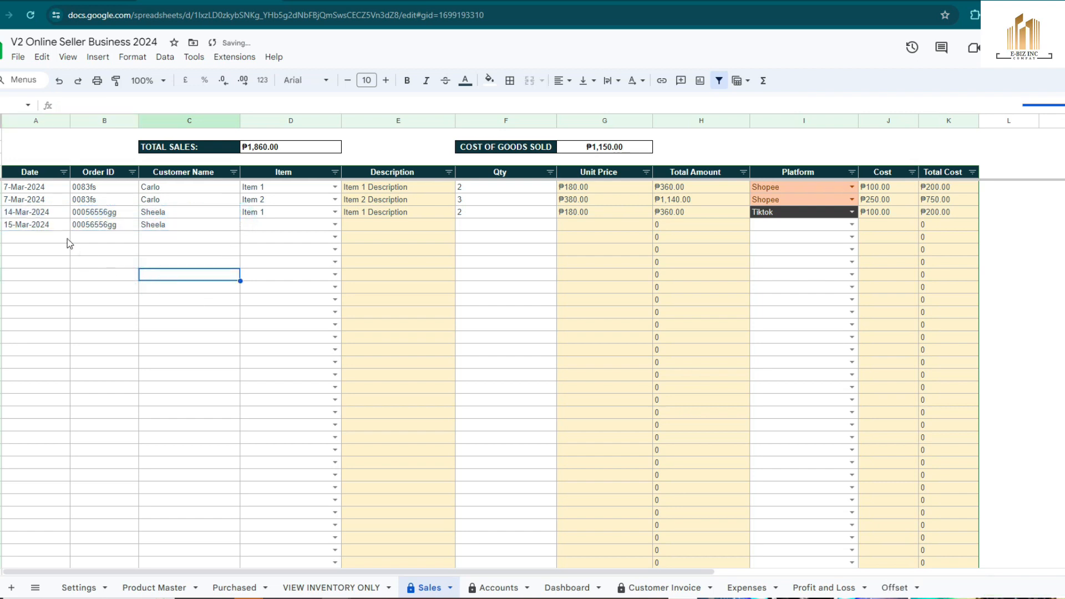
{"action": "double_click", "coordinate": [36, 225]}
{"action": "left_click", "coordinate": [35, 297]}
{"action": "left_click", "coordinate": [38, 262]}
{"action": "left_click", "coordinate": [34, 212]}
{"action": "left_click", "coordinate": [34, 223]}
{"action": "left_click", "coordinate": [111, 224]}
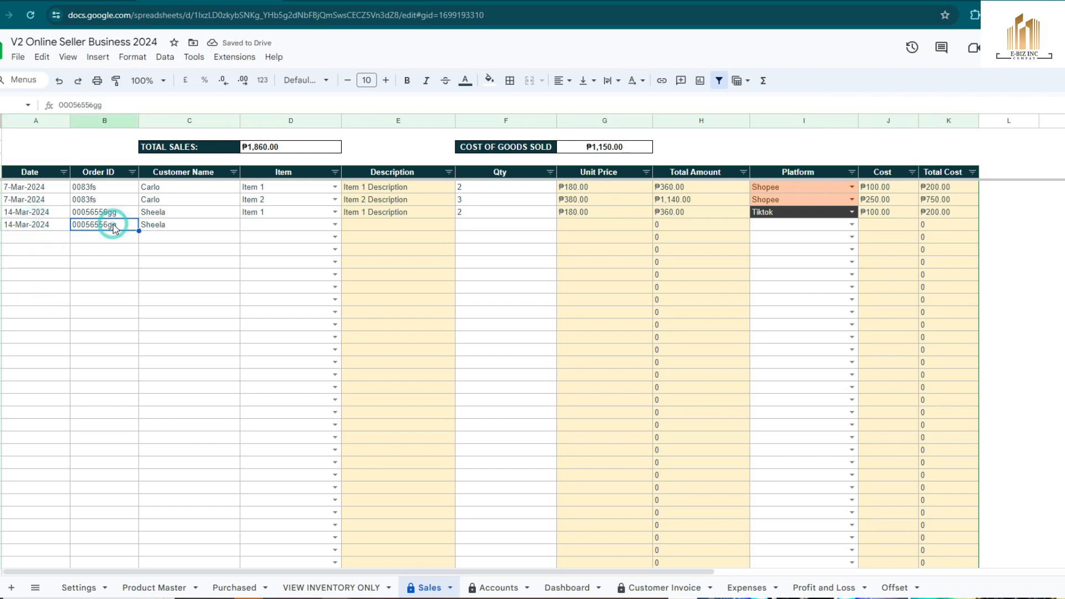
- Set the second line to 2 × Item 2 on the Tiktok platform
{"action": "left_click", "coordinate": [175, 230]}
{"action": "left_click", "coordinate": [333, 224]}
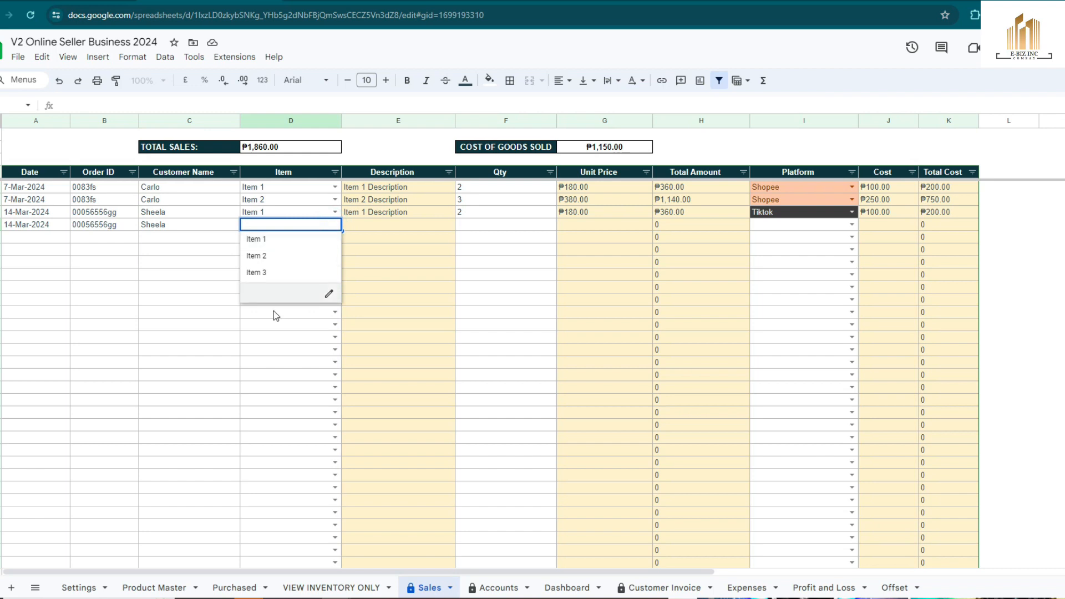
{"action": "left_click", "coordinate": [261, 256]}
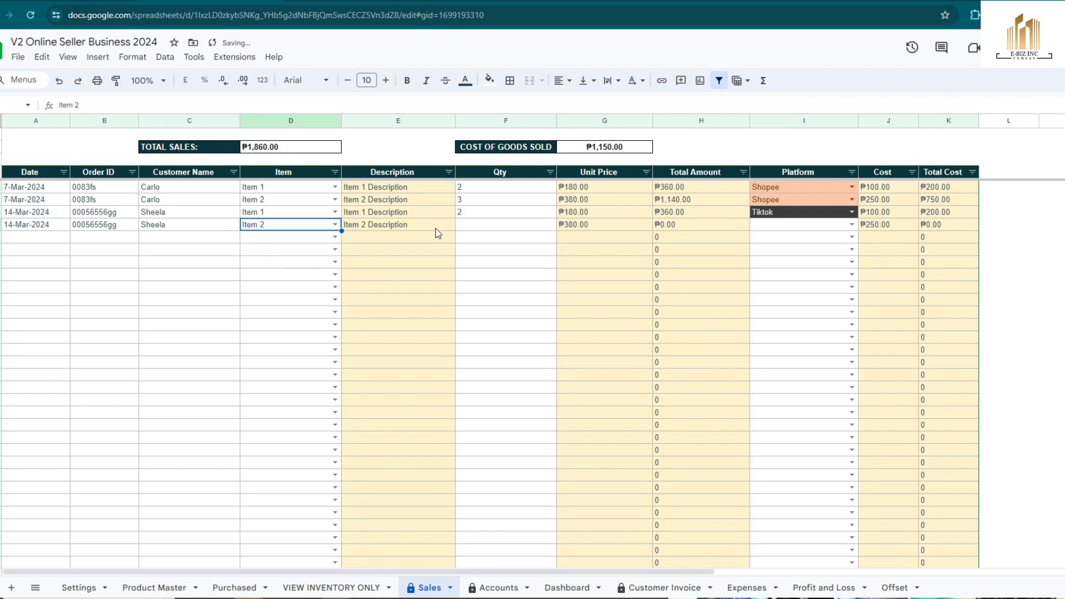
{"action": "left_click", "coordinate": [472, 228]}
{"action": "type", "text": "2"}
{"action": "key", "text": "Tab"}
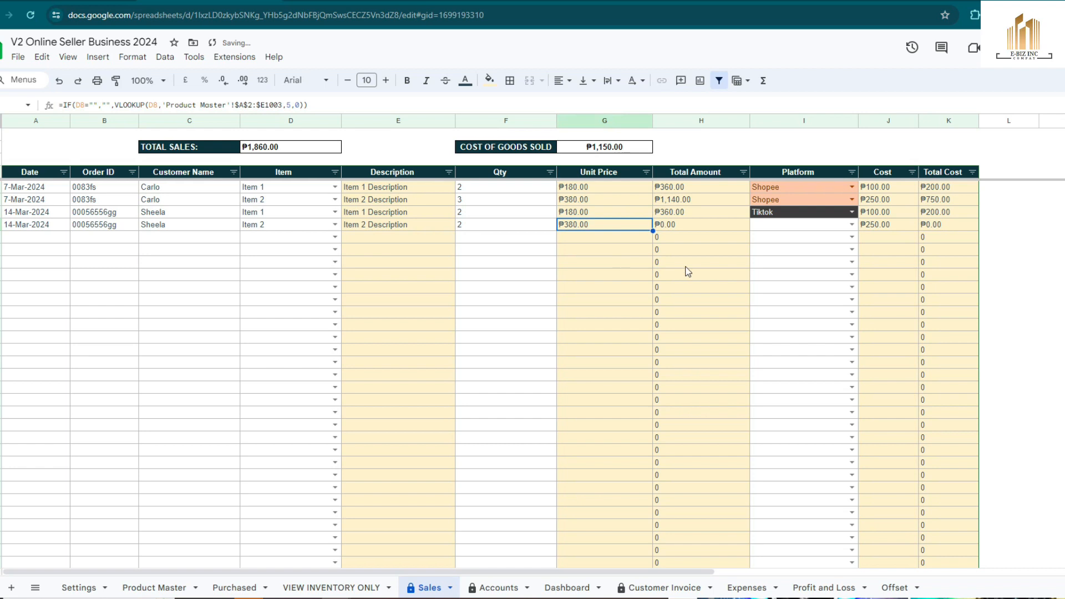
{"action": "left_click", "coordinate": [850, 225]}
{"action": "left_click", "coordinate": [775, 271]}
{"action": "left_click", "coordinate": [814, 300]}
{"action": "left_click", "coordinate": [511, 304]}
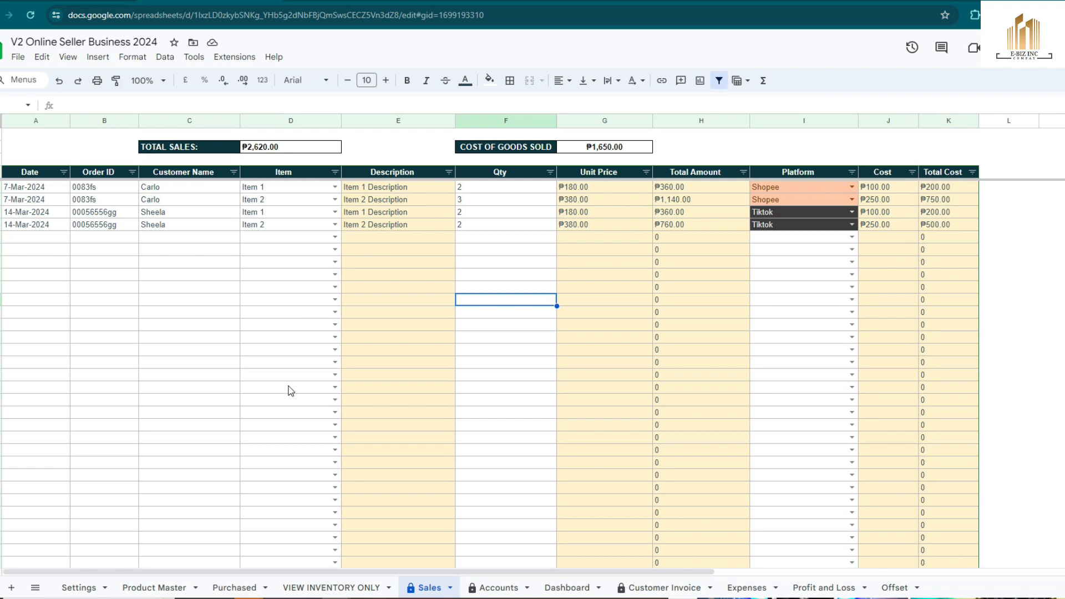
- On the Accounts sheet, inspect the formulas that pull sales into the table
{"action": "left_click", "coordinate": [493, 587]}
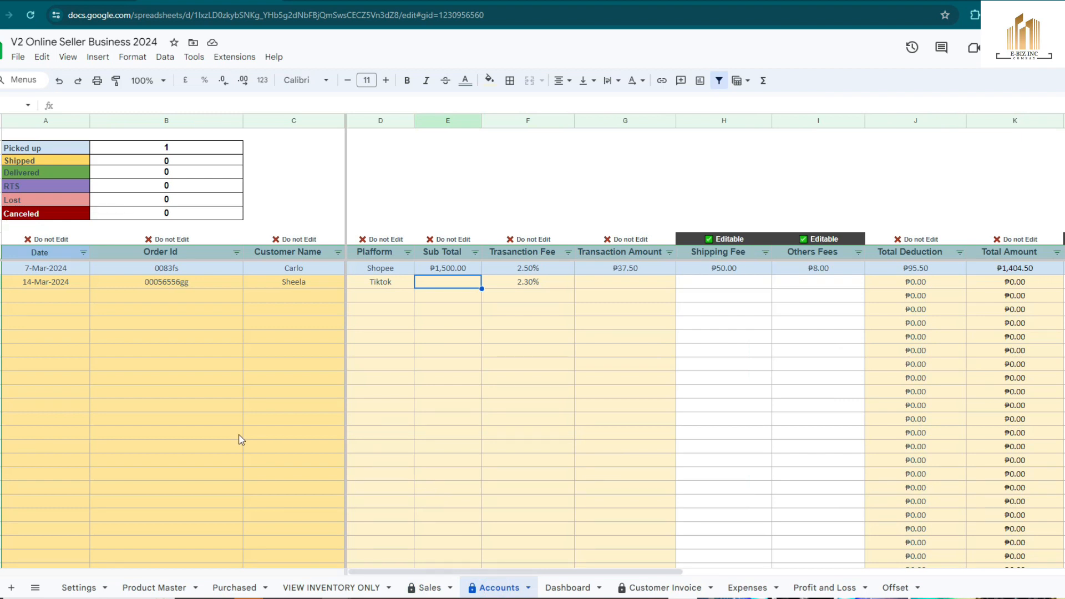
{"action": "left_click", "coordinate": [38, 309]}
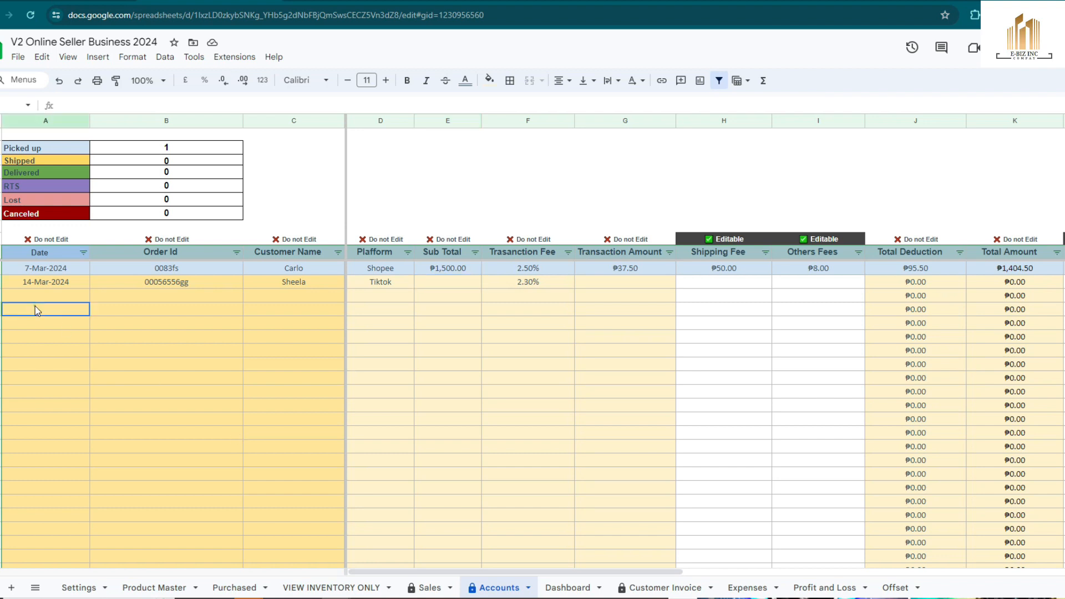
{"action": "left_click", "coordinate": [1, 268]}
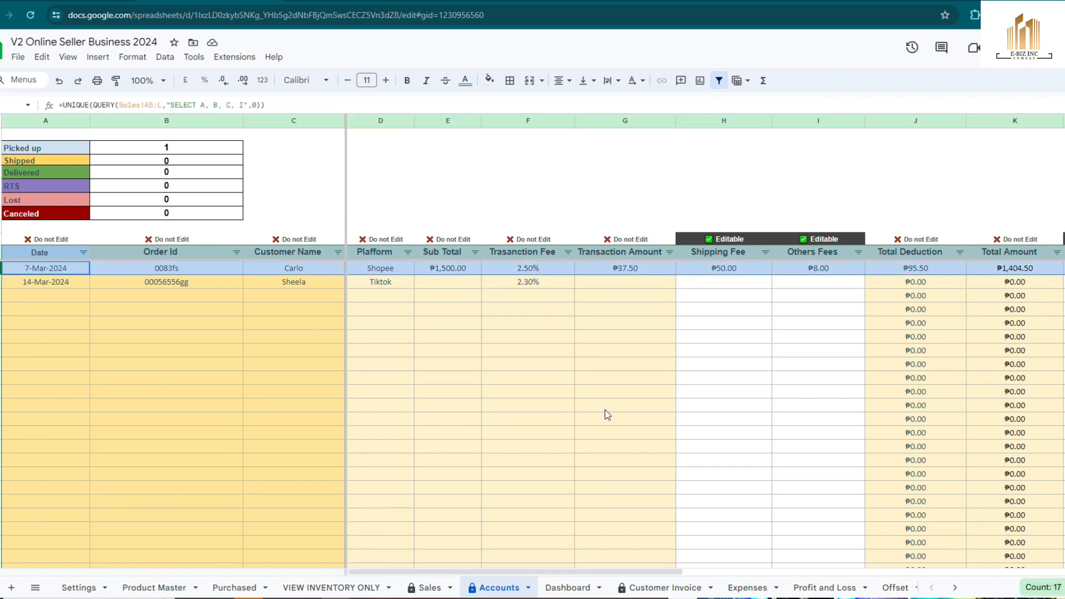
{"action": "left_click", "coordinate": [507, 380]}
{"action": "left_click_drag", "start_coordinate": [455, 571], "coordinate": [599, 570]}
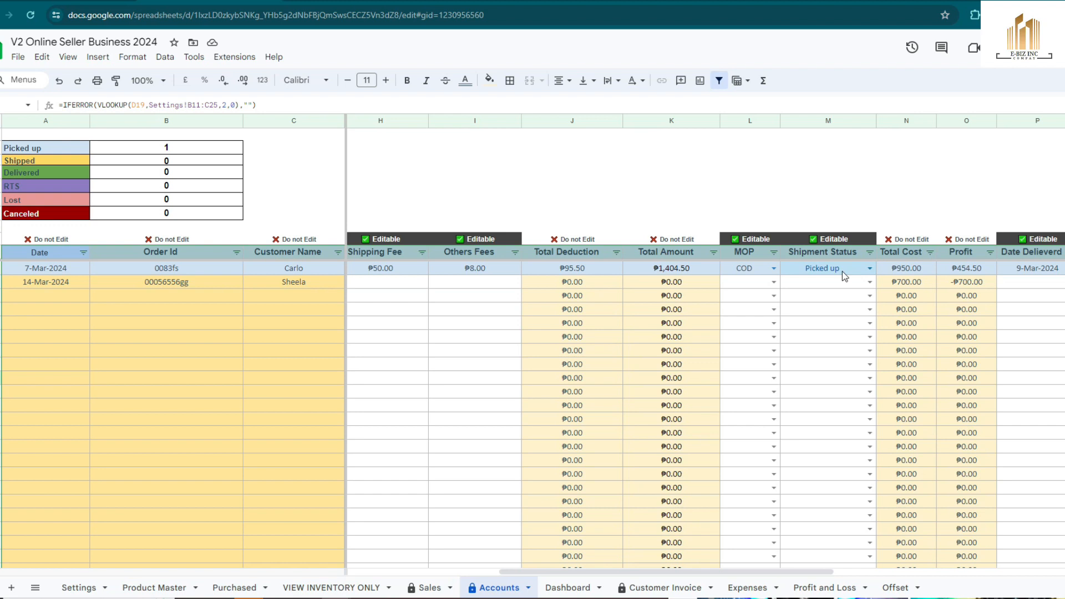
{"action": "left_click_drag", "start_coordinate": [660, 571], "coordinate": [320, 578]}
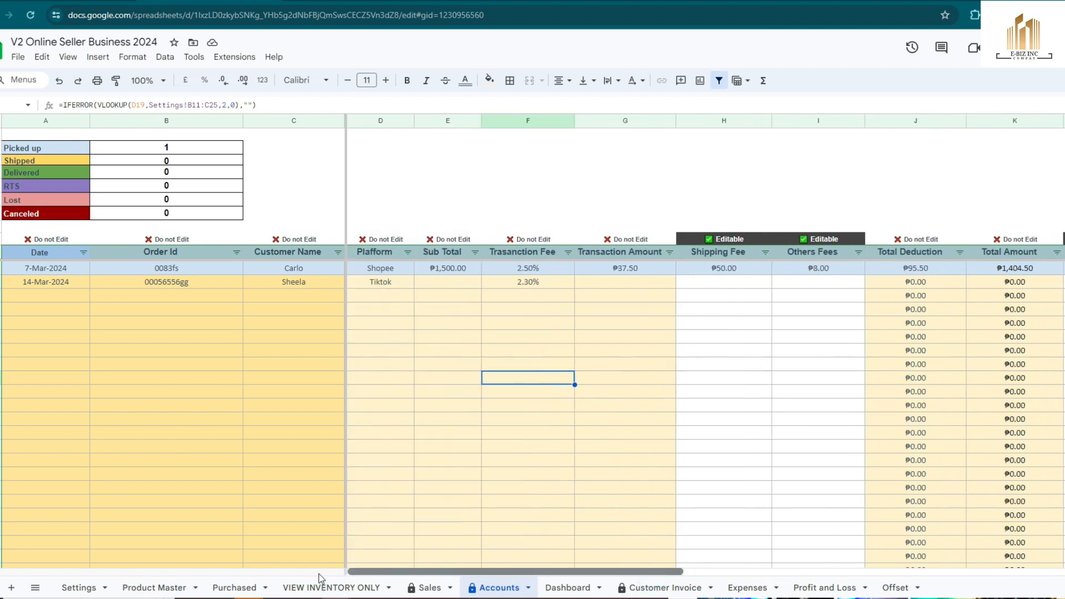
- Zoom to 125% on the 14-Mar-2024 row and inspect its 2.30% fee lookup
{"action": "left_click", "coordinate": [1, 282]}
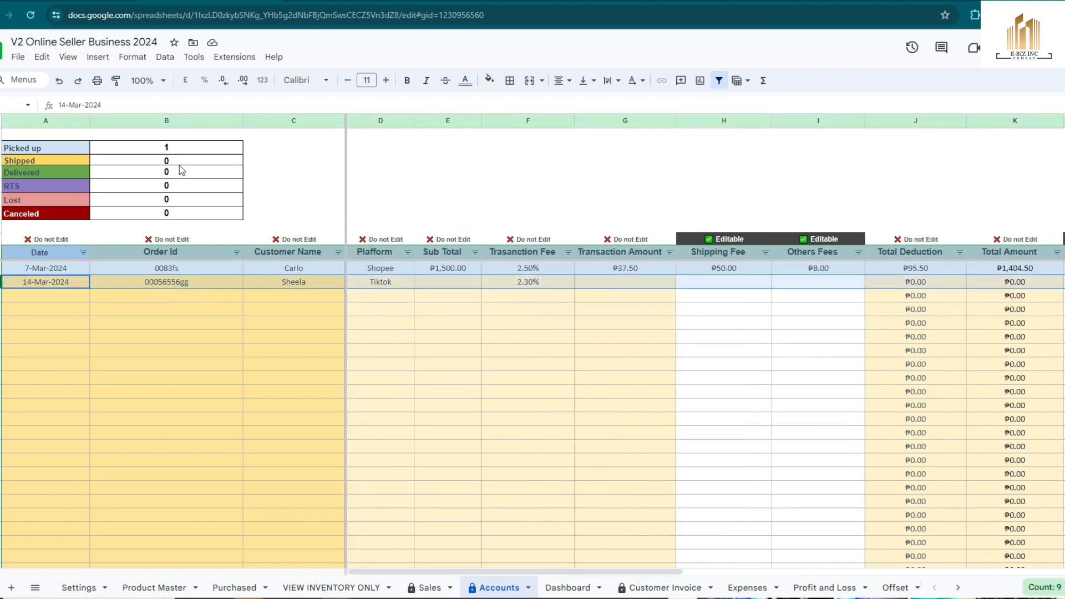
{"action": "left_click", "coordinate": [147, 81]}
{"action": "left_click", "coordinate": [142, 176]}
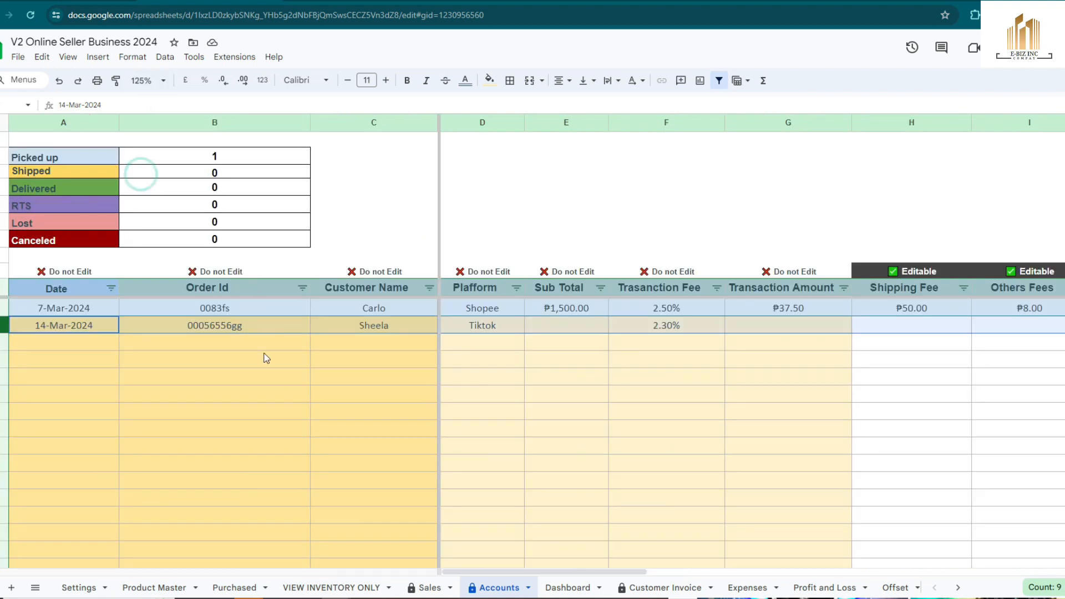
{"action": "left_click", "coordinate": [285, 378]}
{"action": "left_click", "coordinate": [3, 325]}
{"action": "left_click", "coordinate": [202, 377]}
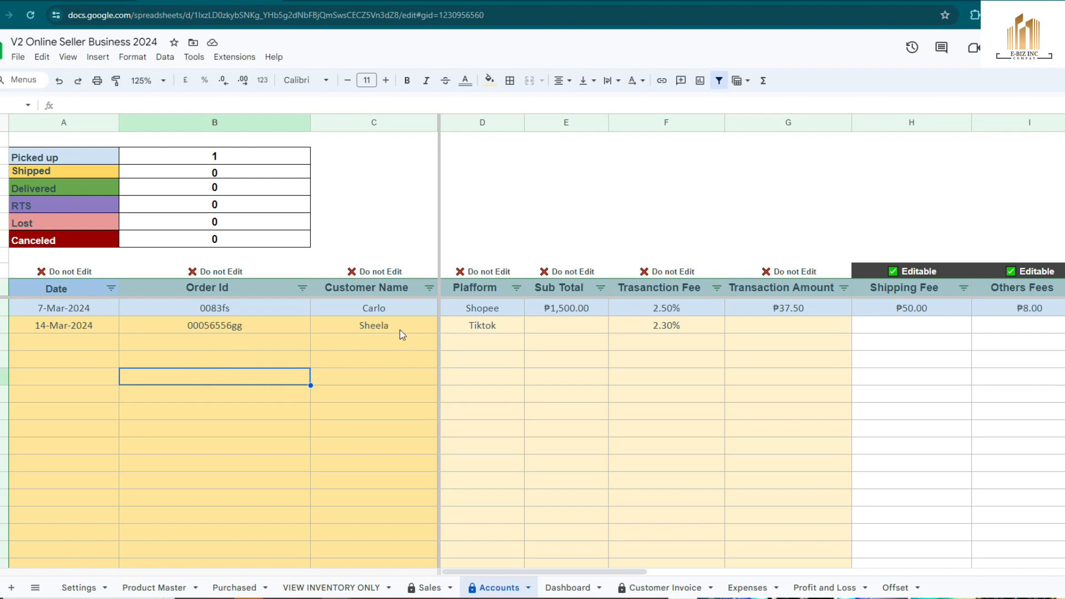
{"action": "left_click", "coordinate": [672, 325]}
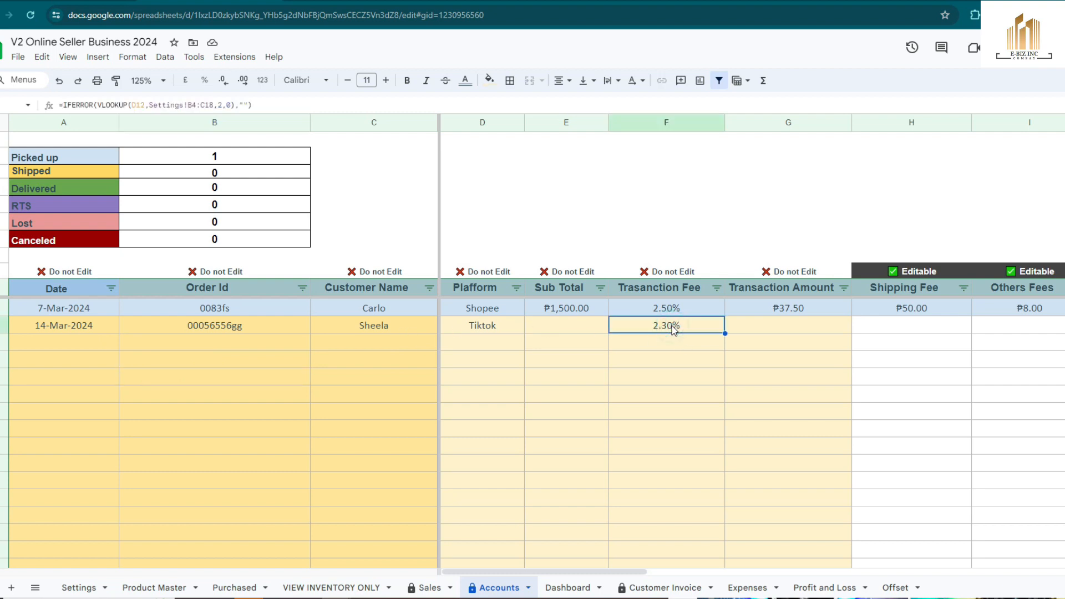
{"action": "left_click", "coordinate": [672, 399]}
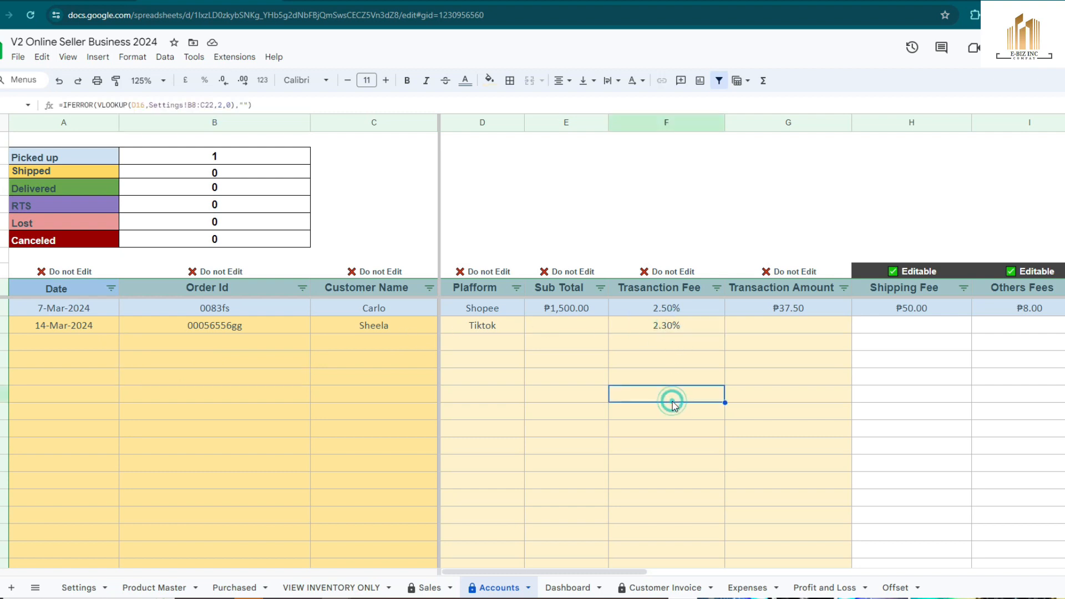
- Check Tiktok's 2.30% fee on Settings and the order's ₱1,120.00 sub total on Accounts
{"action": "left_click", "coordinate": [93, 590]}
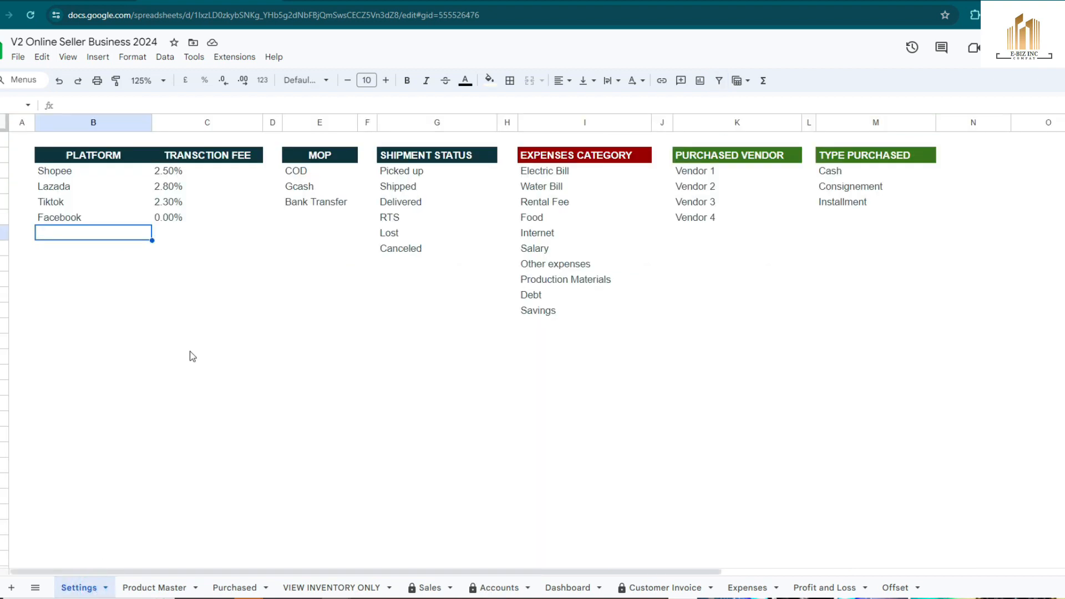
{"action": "left_click", "coordinate": [173, 202]}
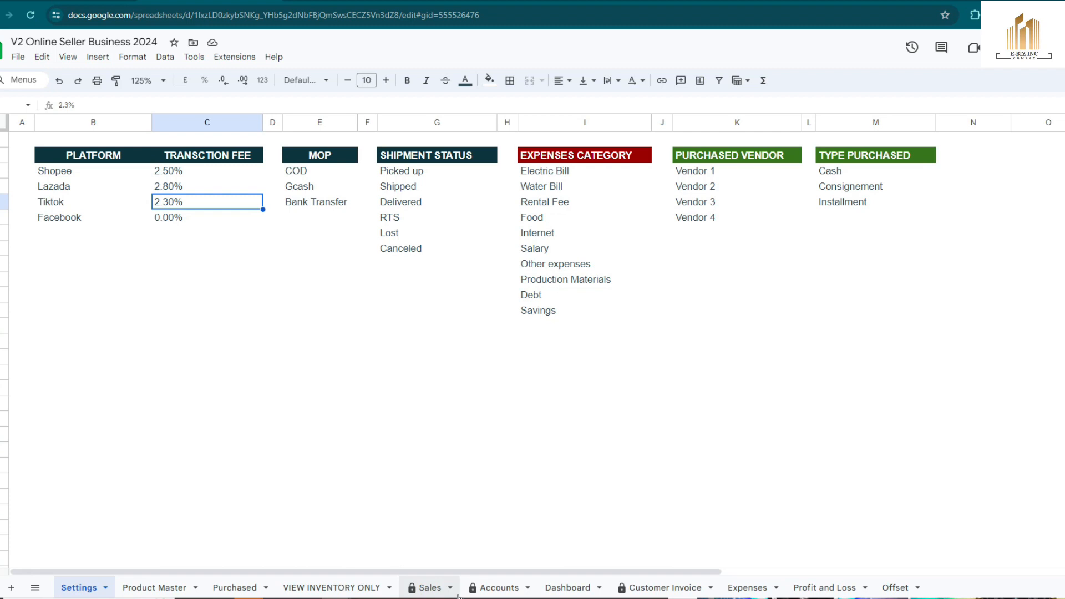
{"action": "left_click", "coordinate": [488, 587]}
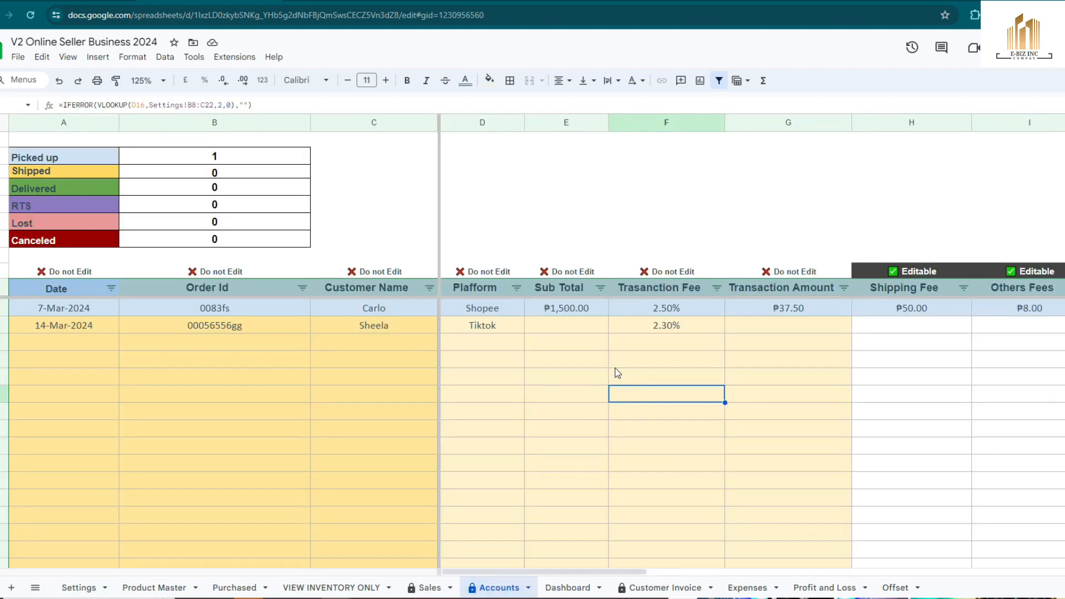
{"action": "left_click", "coordinate": [560, 331]}
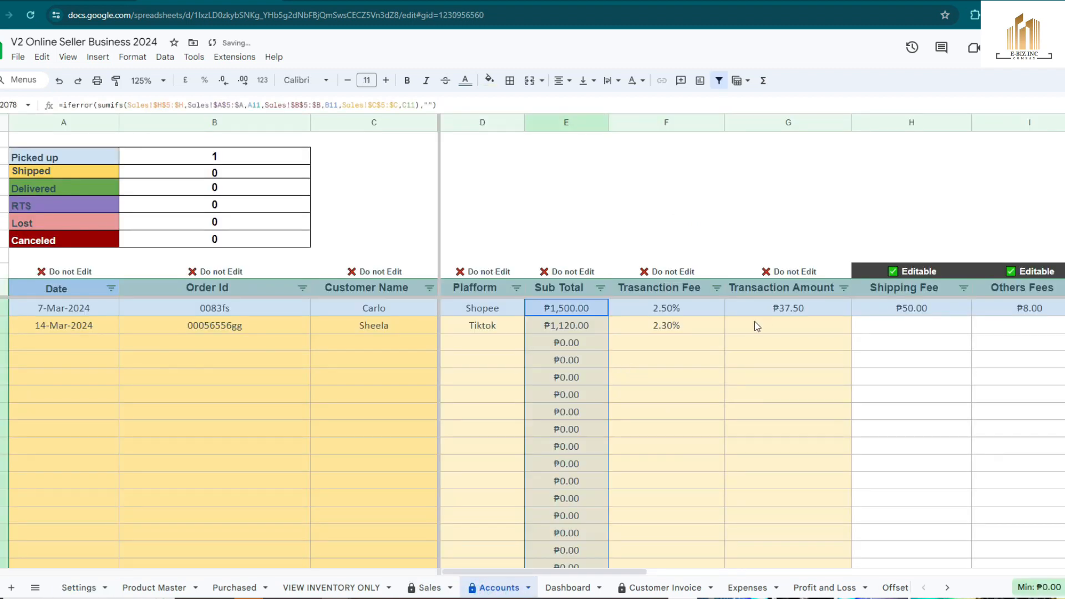
{"action": "left_click", "coordinate": [754, 321]}
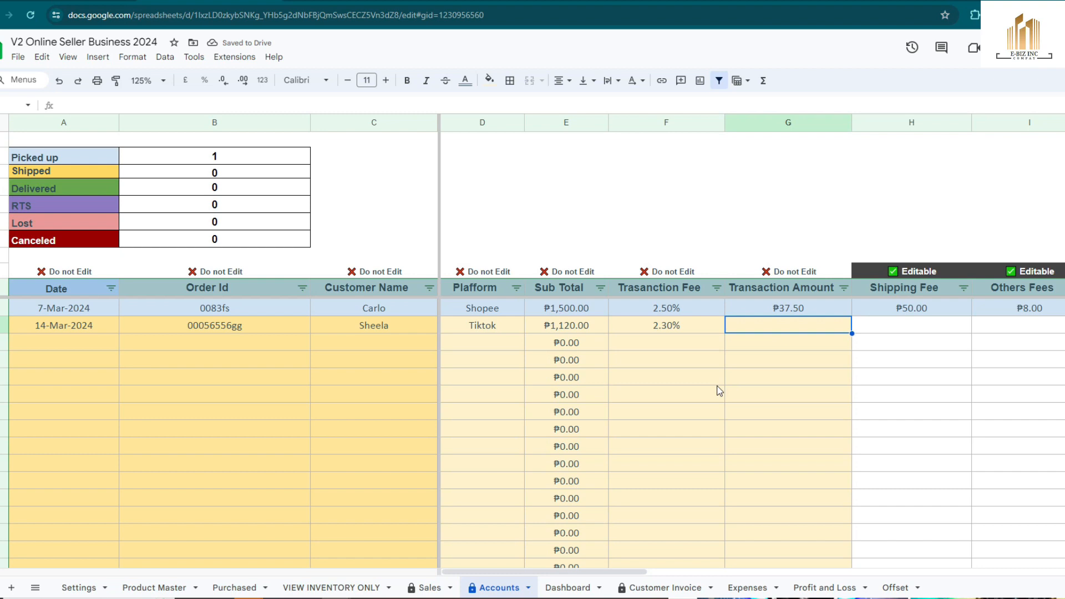
{"action": "left_click", "coordinate": [562, 331]}
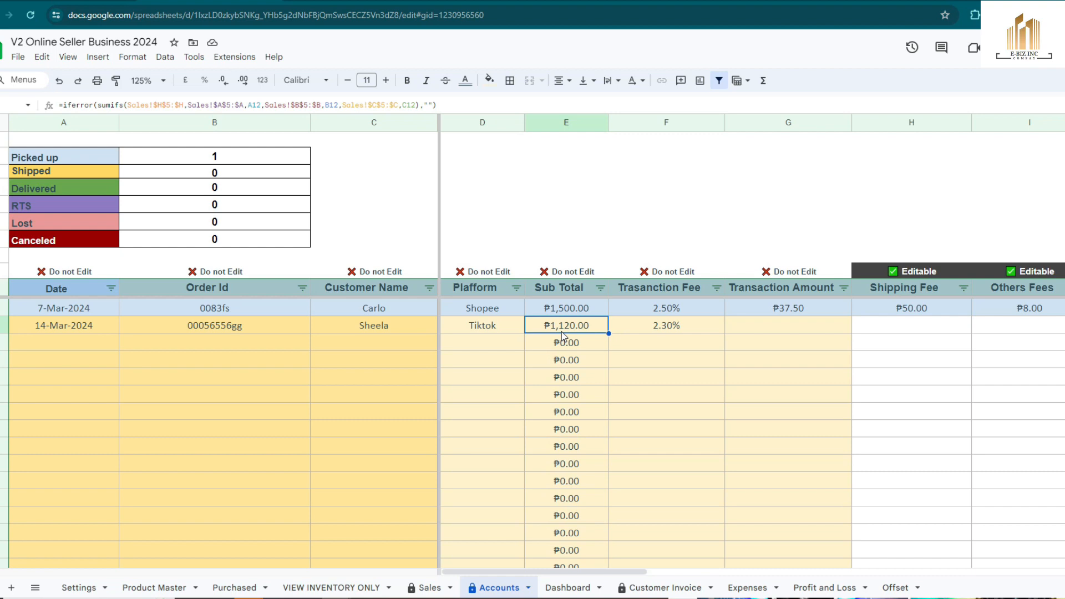
{"action": "left_click", "coordinate": [242, 330]}
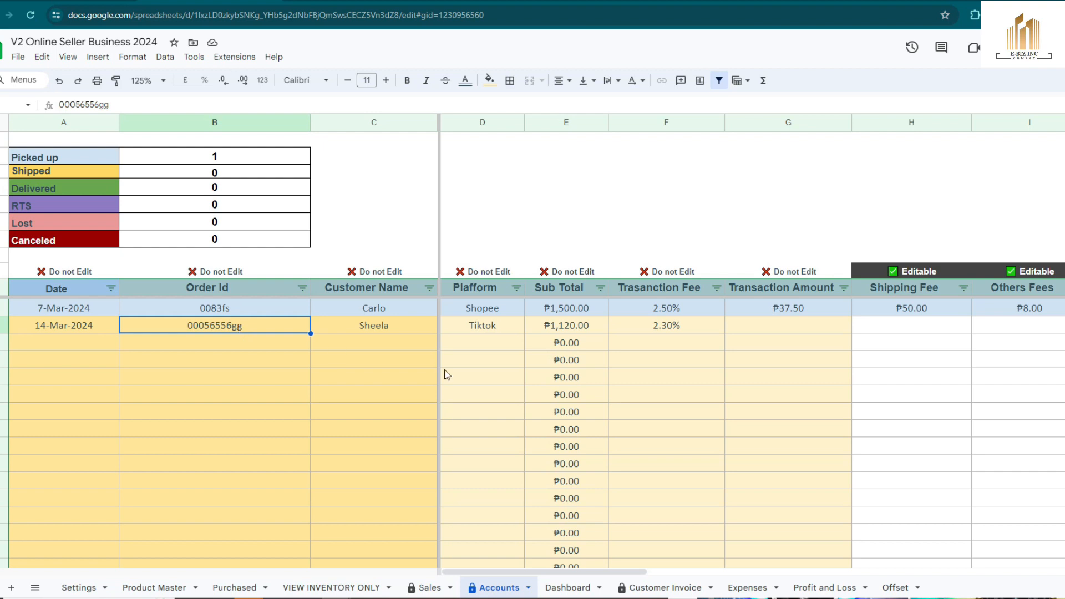
- Copy the transaction amount formula down column G to row 2078, giving the Tiktok order ₱25.76
{"action": "left_click", "coordinate": [782, 340]}
{"action": "left_click", "coordinate": [783, 313]}
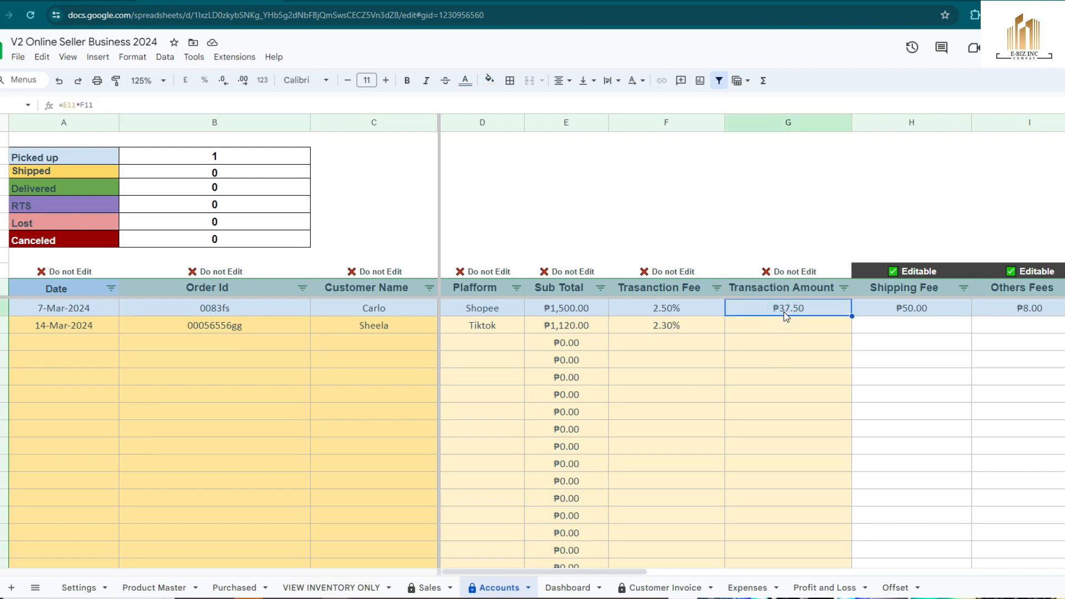
{"action": "left_click", "coordinate": [784, 327]}
{"action": "left_click", "coordinate": [789, 306]}
{"action": "key", "text": "ctrl+shift+Down"}
{"action": "key", "text": "ctrl+v"}
{"action": "scroll", "coordinate": [787, 432], "scroll_direction": "up", "scroll_amount": 10}
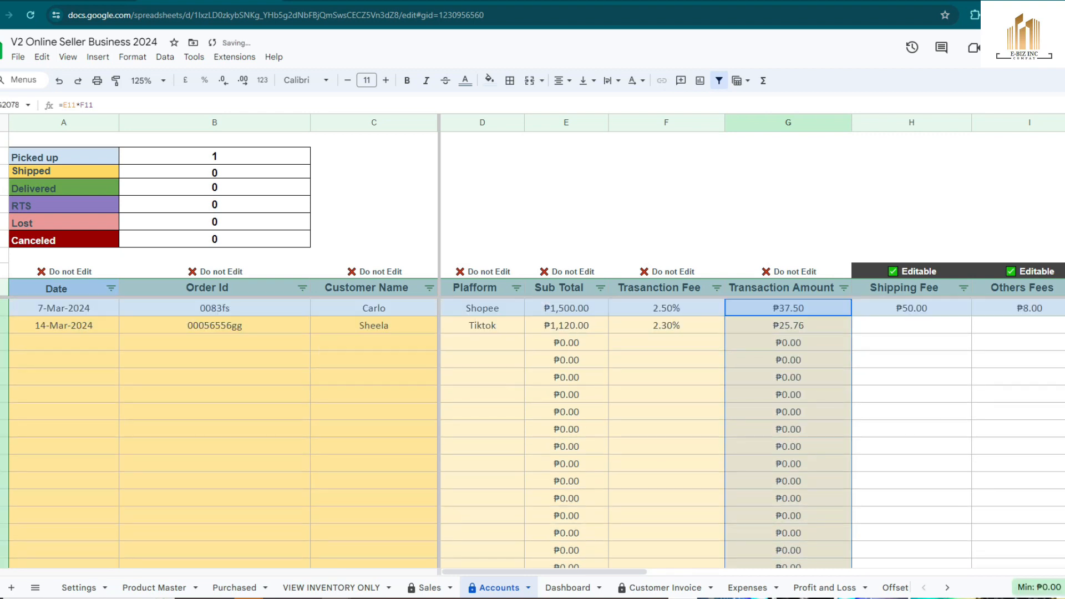
{"action": "left_click", "coordinate": [811, 345]}
{"action": "left_click", "coordinate": [792, 329]}
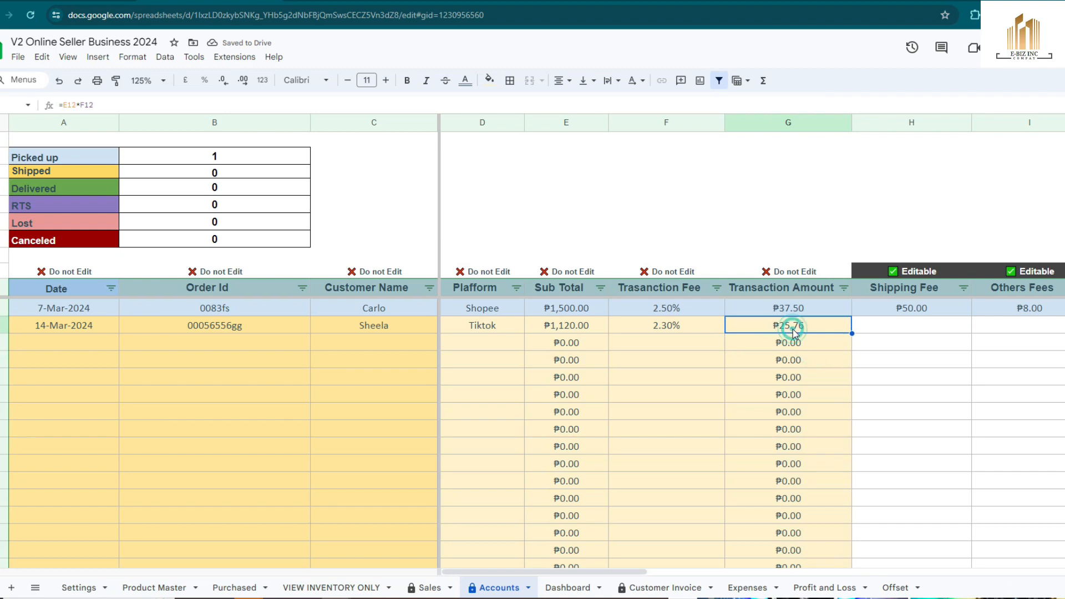
- Rename the column G header to Transaction Fee Amount and widen the column to fit
{"action": "left_click", "coordinate": [797, 288]}
{"action": "double_click", "coordinate": [799, 287]}
{"action": "type", "text": "Fee"}
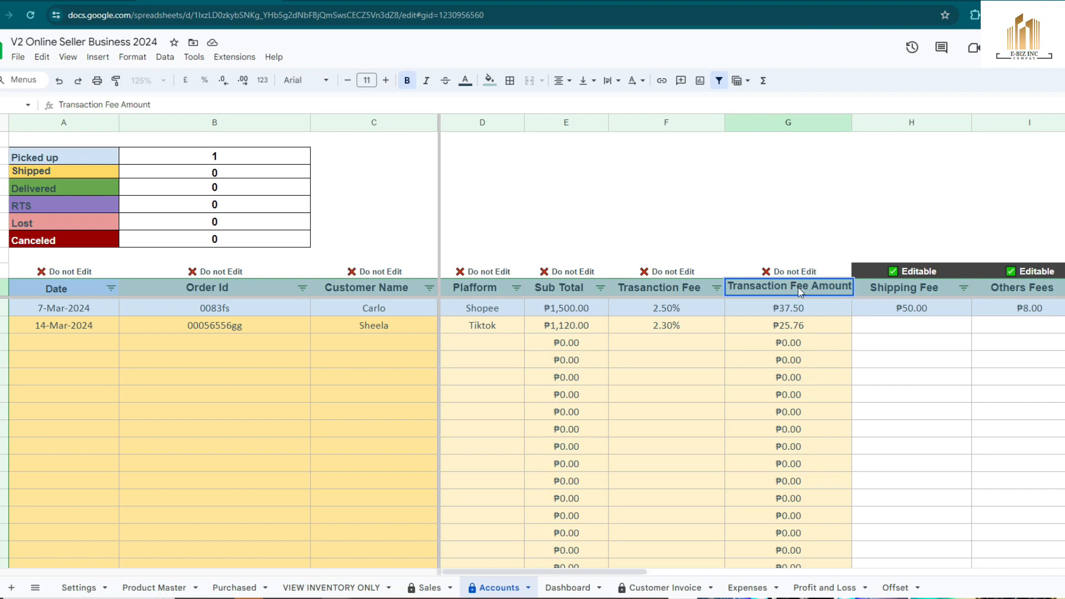
{"action": "key", "text": "Return"}
{"action": "left_click", "coordinate": [795, 122]}
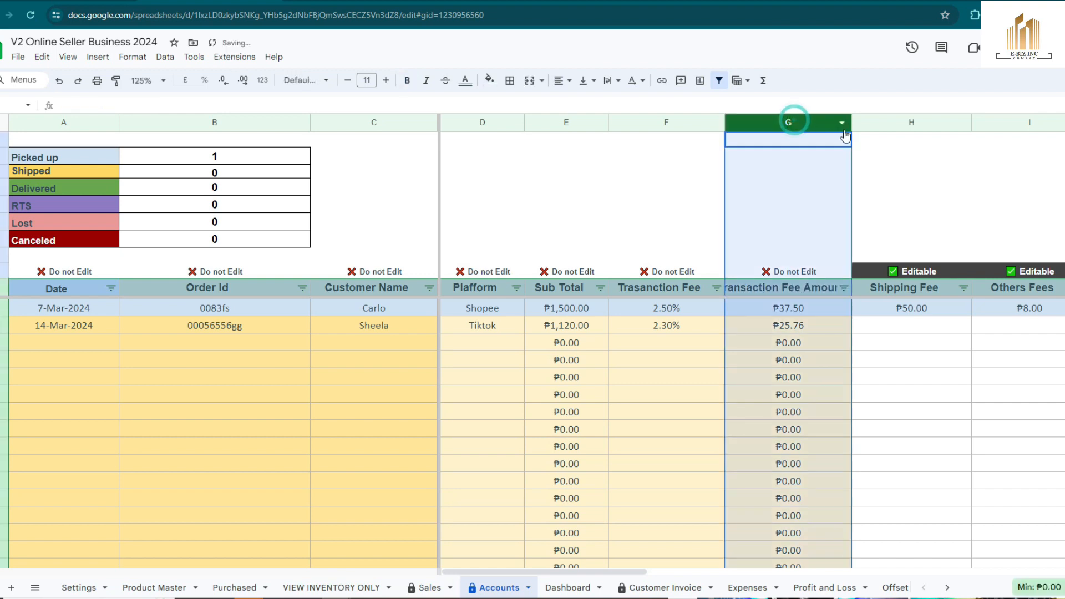
{"action": "left_click_drag", "start_coordinate": [852, 122], "coordinate": [879, 122]}
{"action": "left_click", "coordinate": [859, 331]}
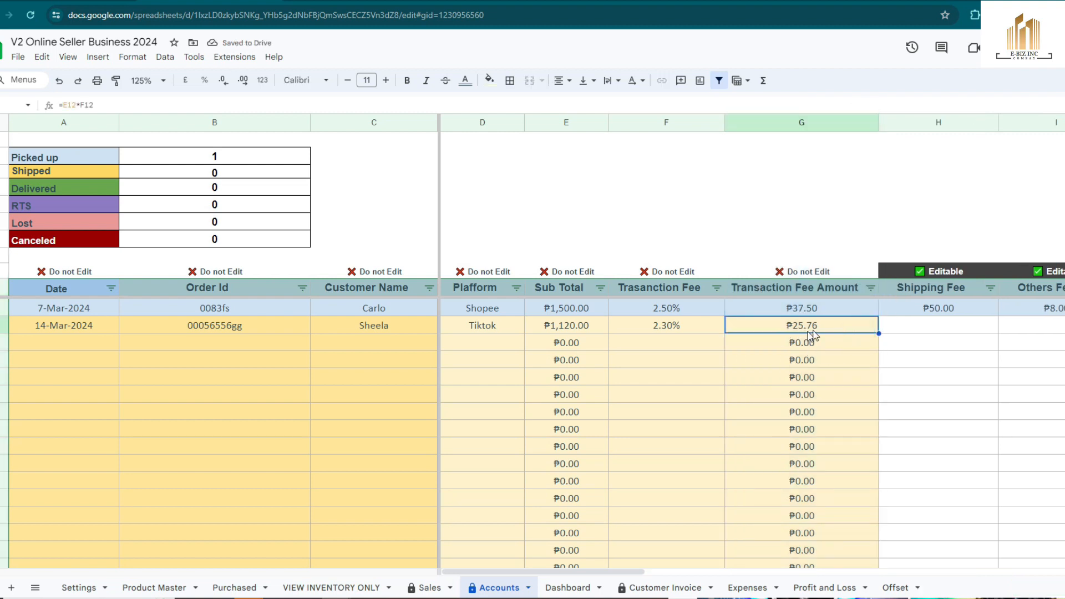
{"action": "left_click", "coordinate": [758, 349]}
{"action": "left_click", "coordinate": [789, 326]}
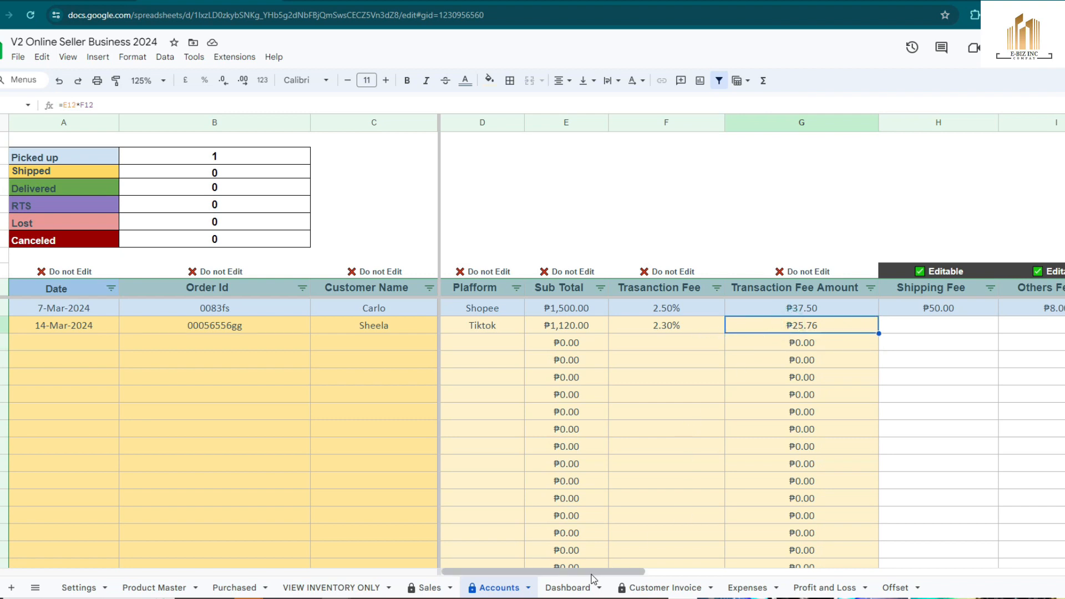
- Select the order range A11:G2078
{"action": "left_click_drag", "start_coordinate": [56, 309], "coordinate": [797, 466]}
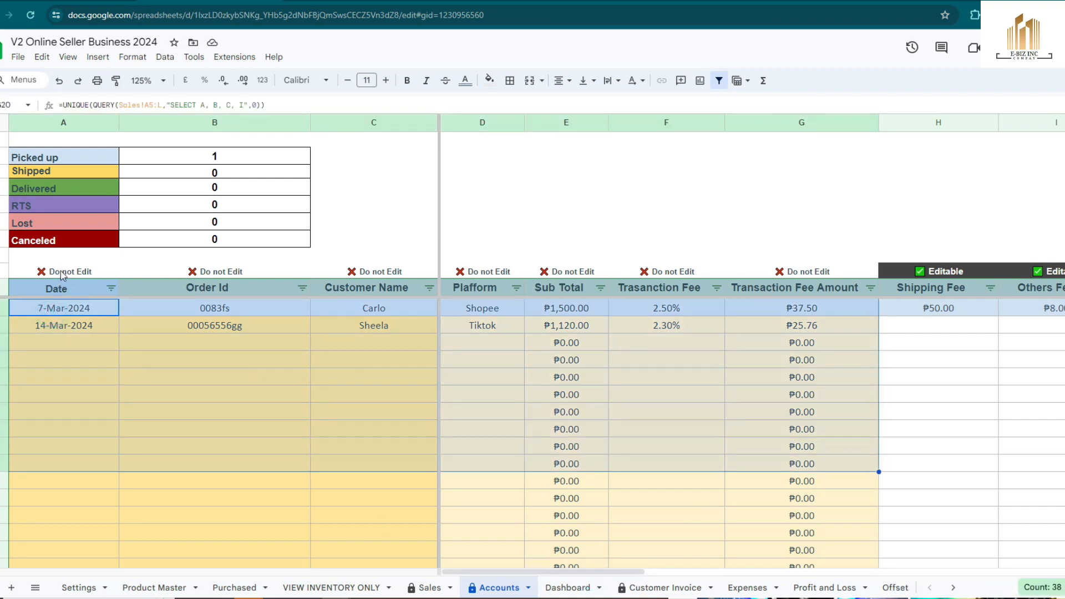
{"action": "left_click", "coordinate": [723, 404]}
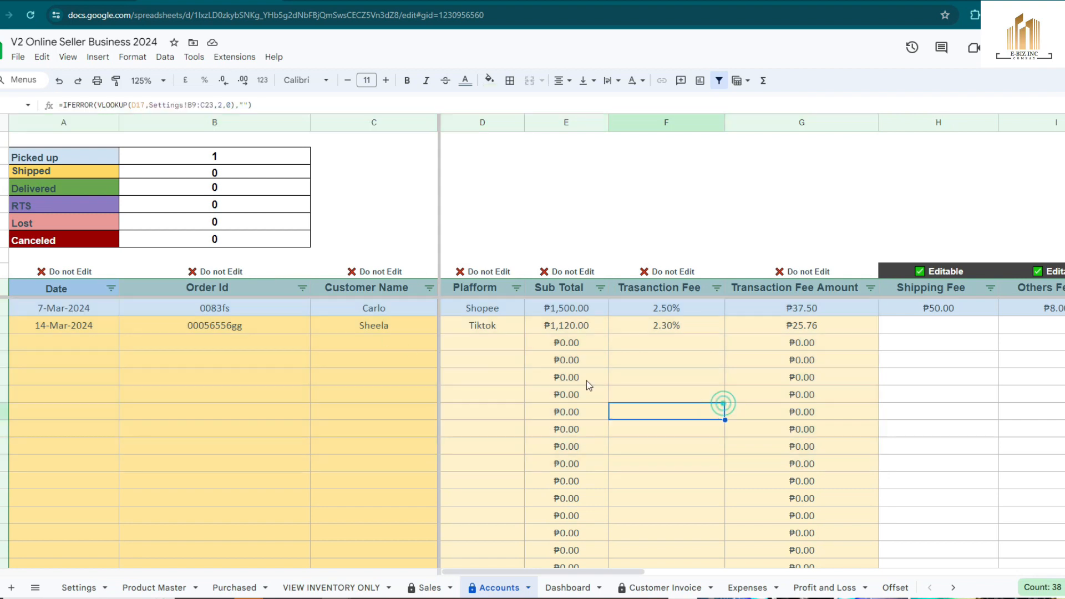
{"action": "left_click_drag", "start_coordinate": [91, 308], "coordinate": [828, 413]}
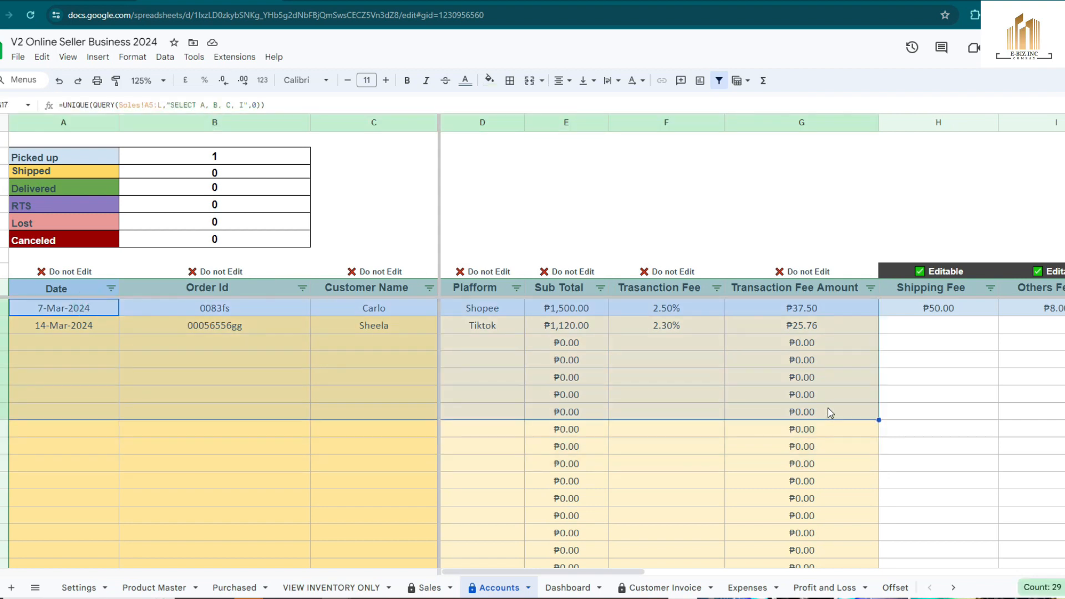
{"action": "key", "text": "ctrl+shift+Down"}
- Protect the selected range with the 'Show a warning when editing this range' permission
{"action": "right_click", "coordinate": [665, 472]}
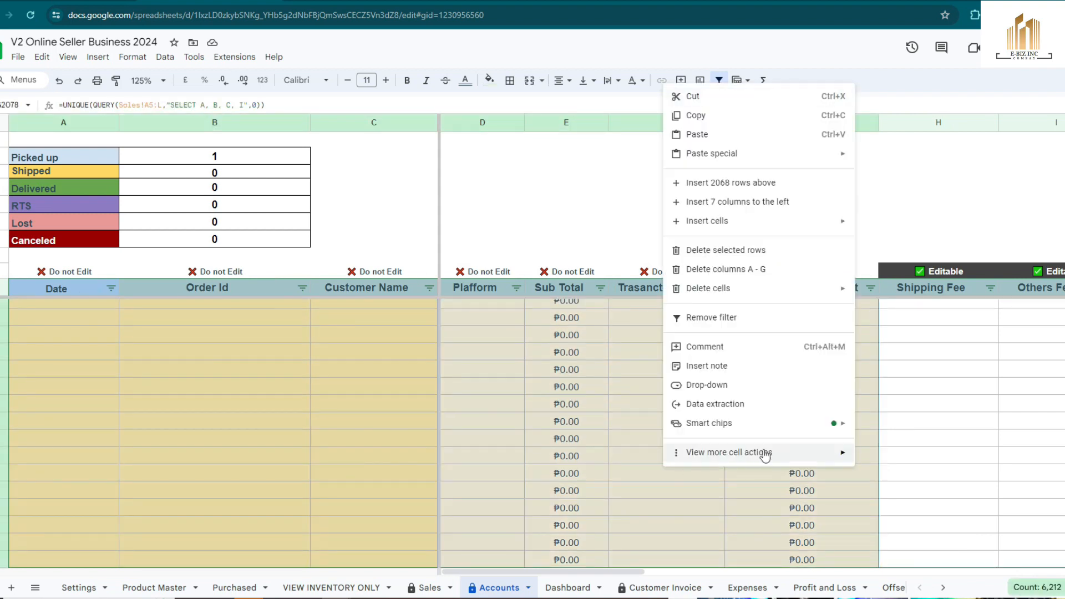
{"action": "mouse_move", "coordinate": [741, 453]}
{"action": "left_click", "coordinate": [936, 452]}
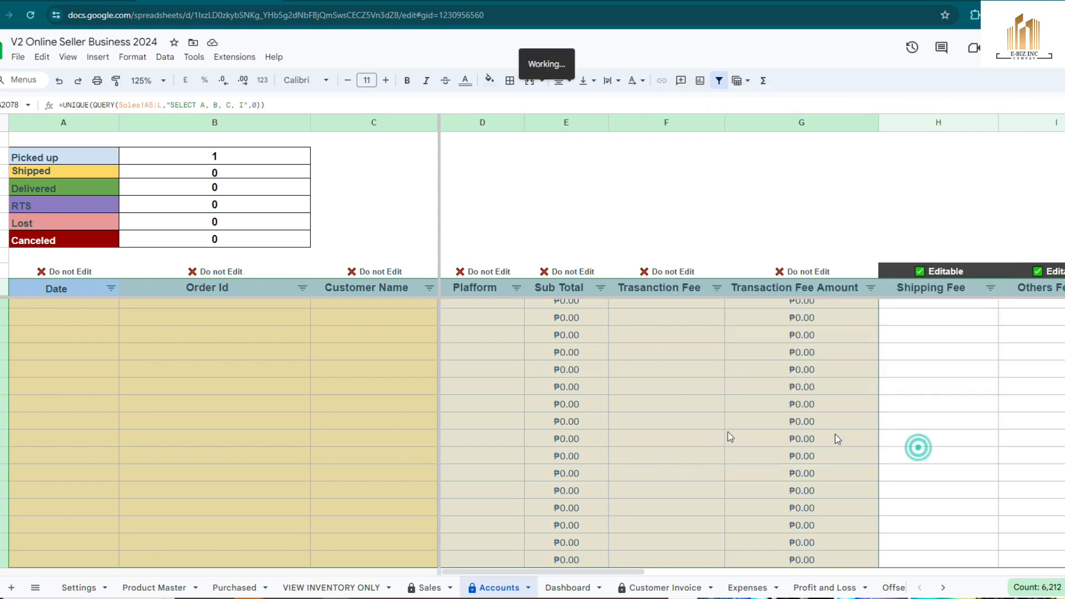
{"action": "left_click", "coordinate": [1036, 216]}
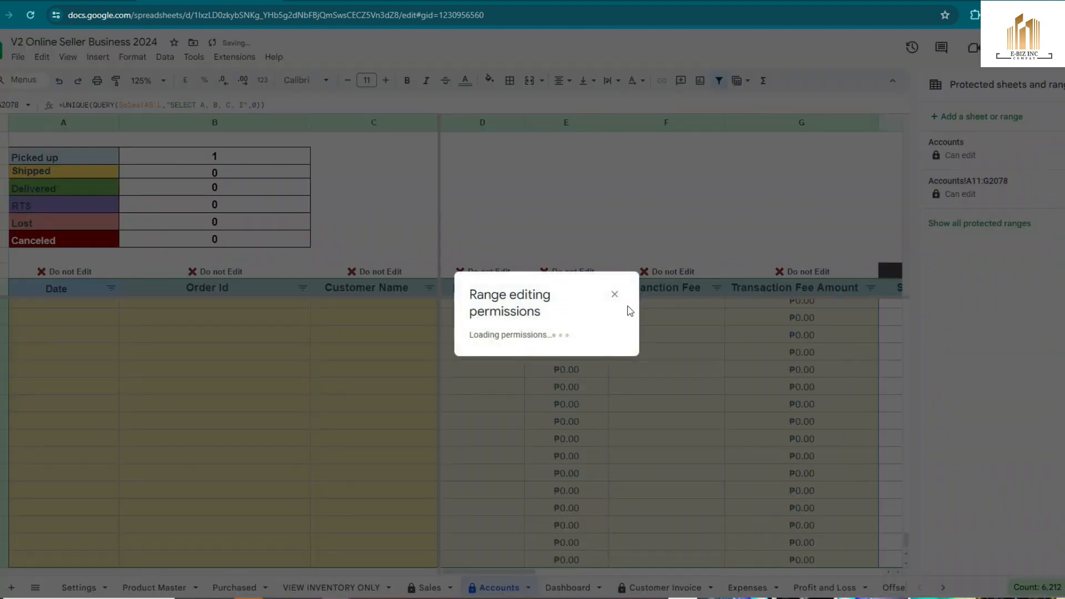
{"action": "left_click", "coordinate": [503, 278]}
{"action": "left_click", "coordinate": [633, 371]}
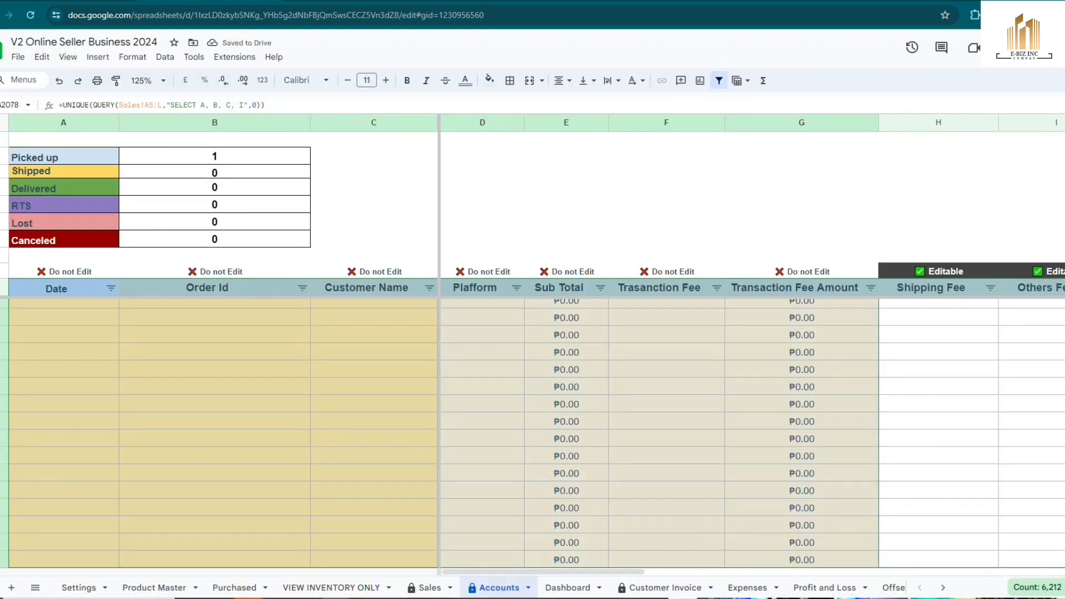
- Type a test entry into the ₱1,120.00 sub total cell to trigger the warning
{"action": "left_click", "coordinate": [557, 328]}
{"action": "type", "text": "sdffsd"}
{"action": "key", "text": "Return"}
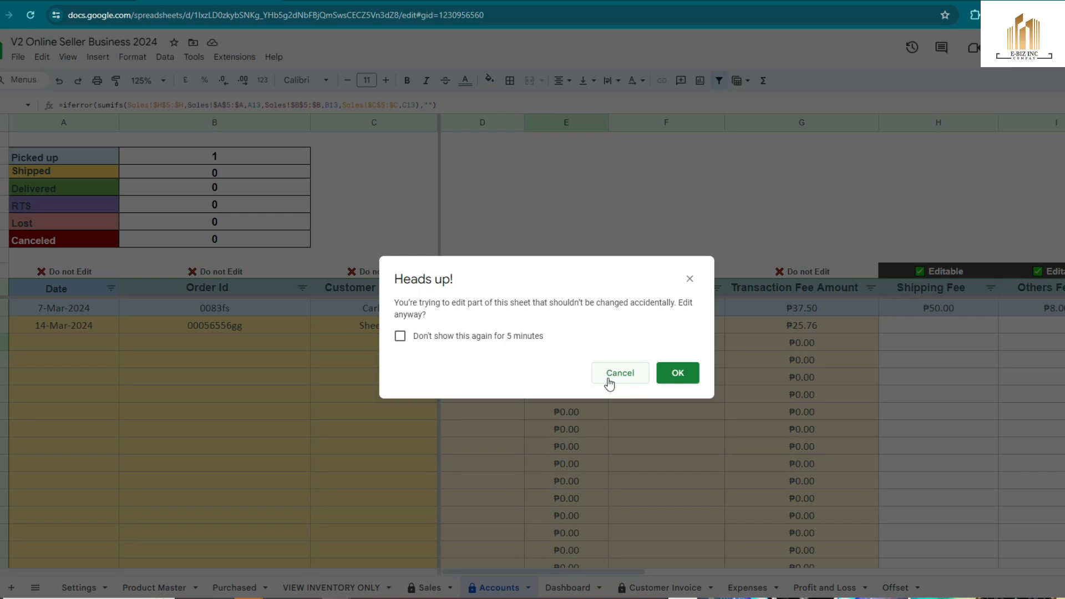
{"action": "left_click", "coordinate": [678, 373]}
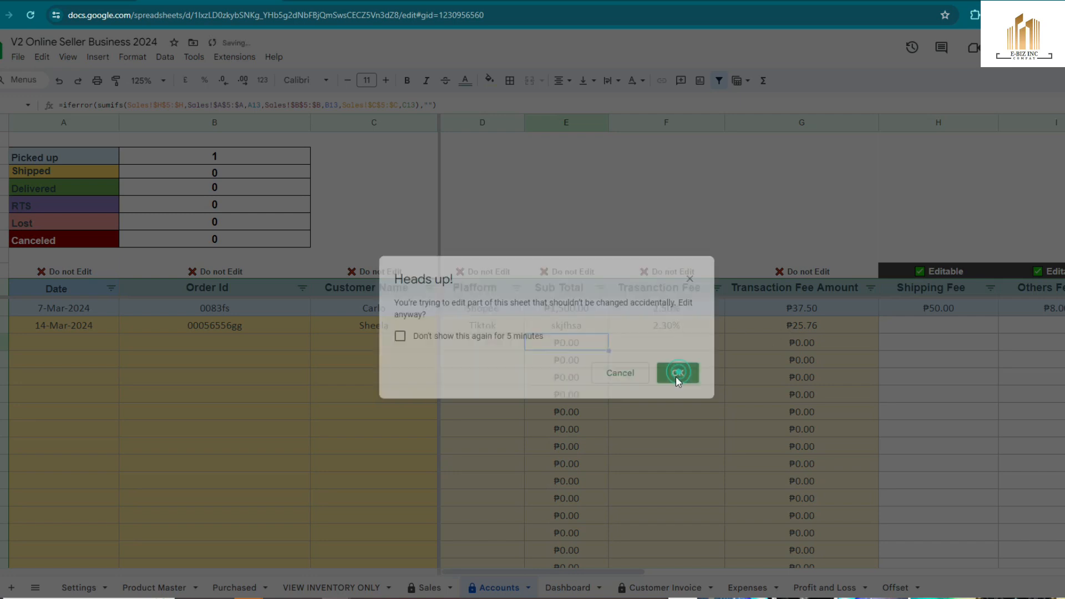
{"action": "left_click", "coordinate": [579, 328]}
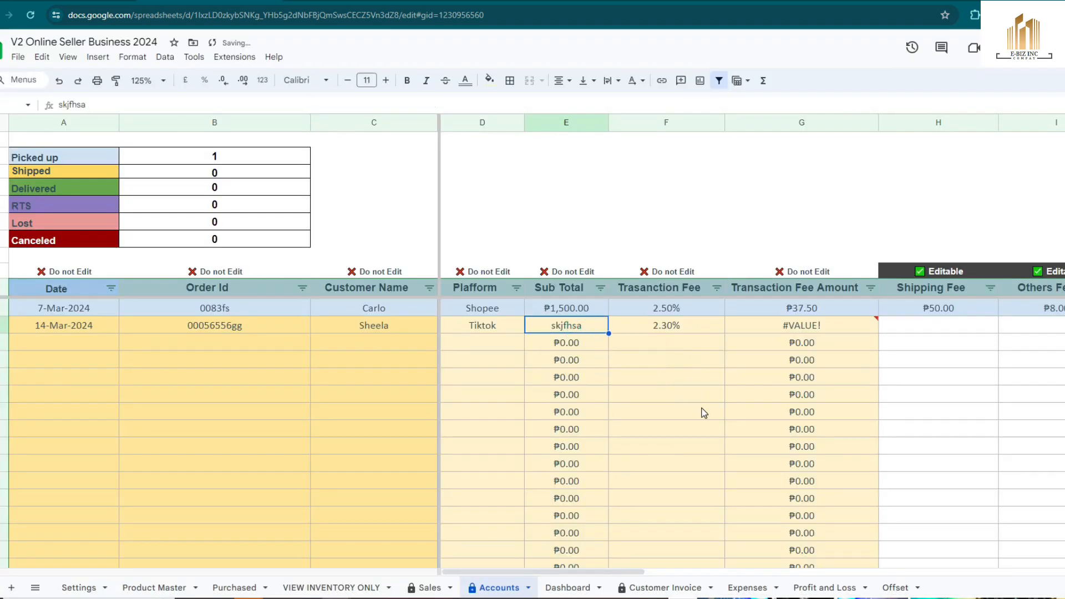
{"action": "key", "text": "ctrl+z"}
{"action": "type", "text": "sadfsdf"}
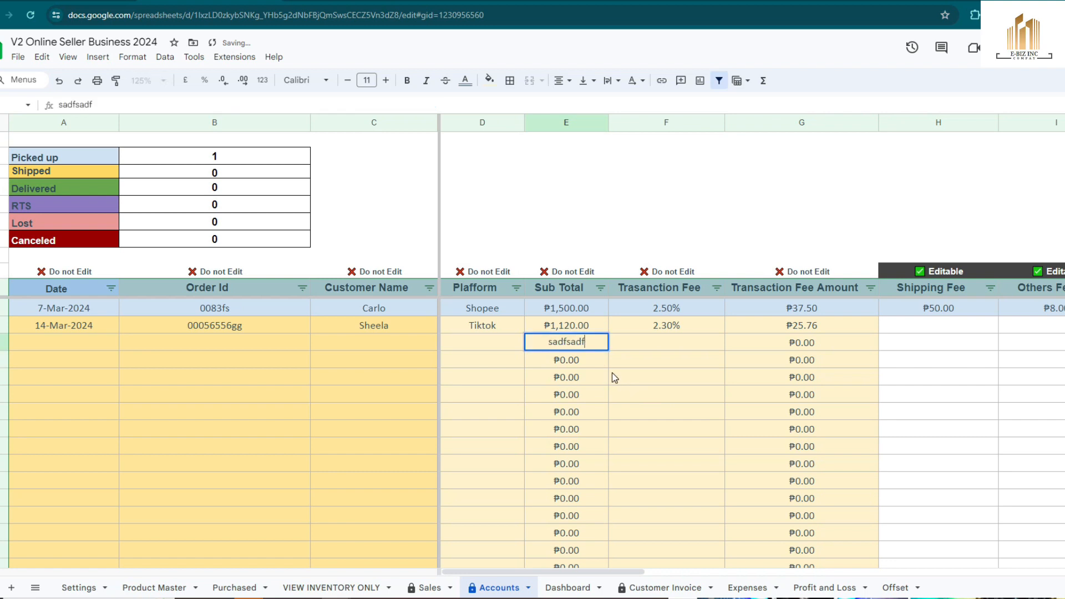
{"action": "key", "text": "Return"}
{"action": "left_click", "coordinate": [616, 373]}
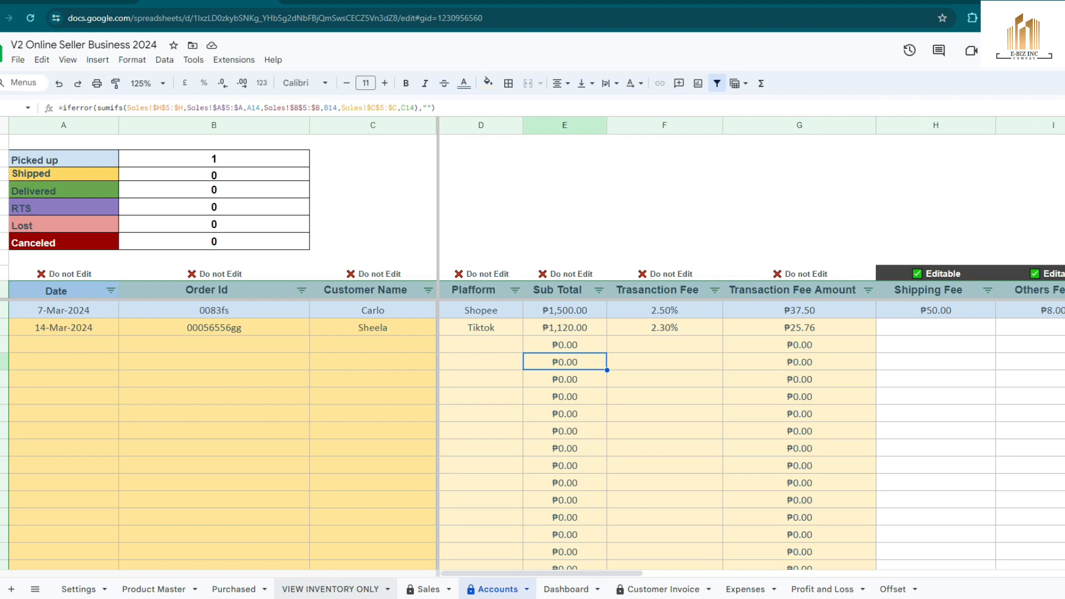
{"action": "left_click_drag", "start_coordinate": [511, 573], "coordinate": [645, 575]}
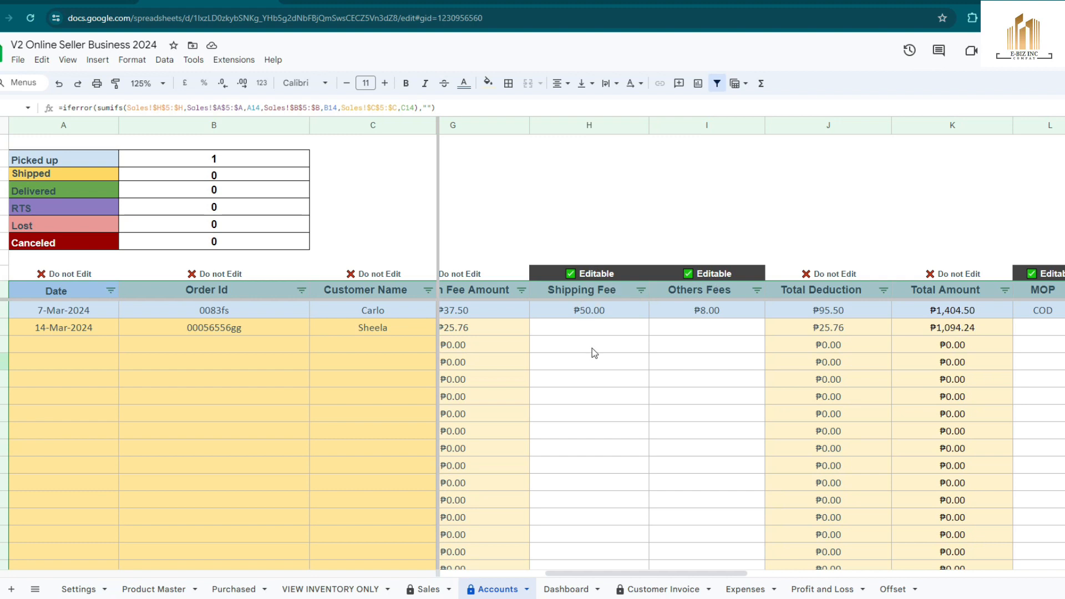
- Enter a 50 shipping fee and 0 other fees for the Tiktok order, checking the ₱1,044.24 total
{"action": "left_click", "coordinate": [599, 327]}
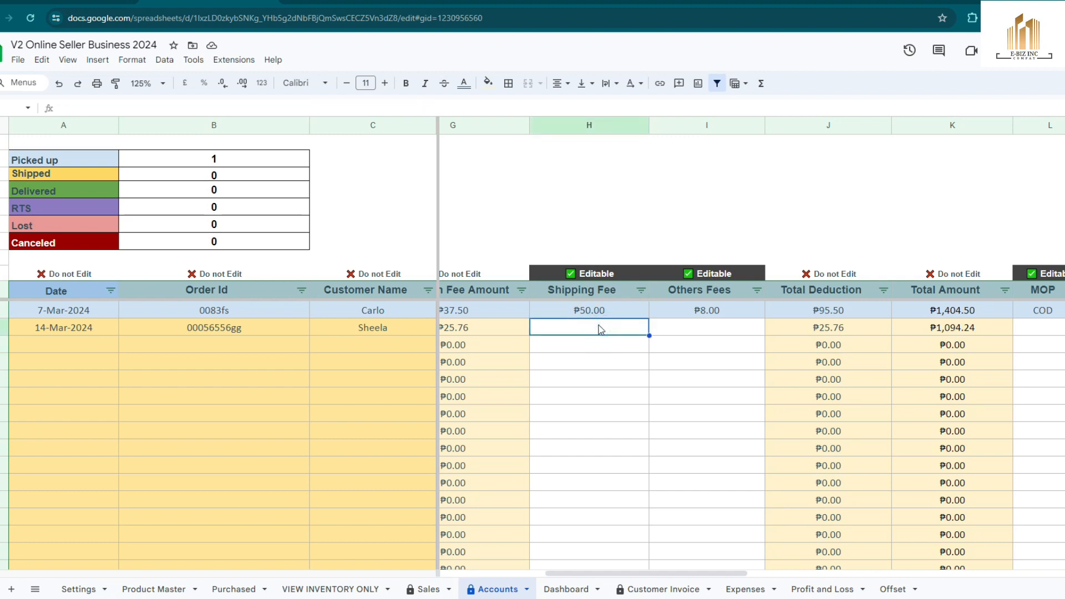
{"action": "type", "text": "50"}
{"action": "key", "text": "Tab"}
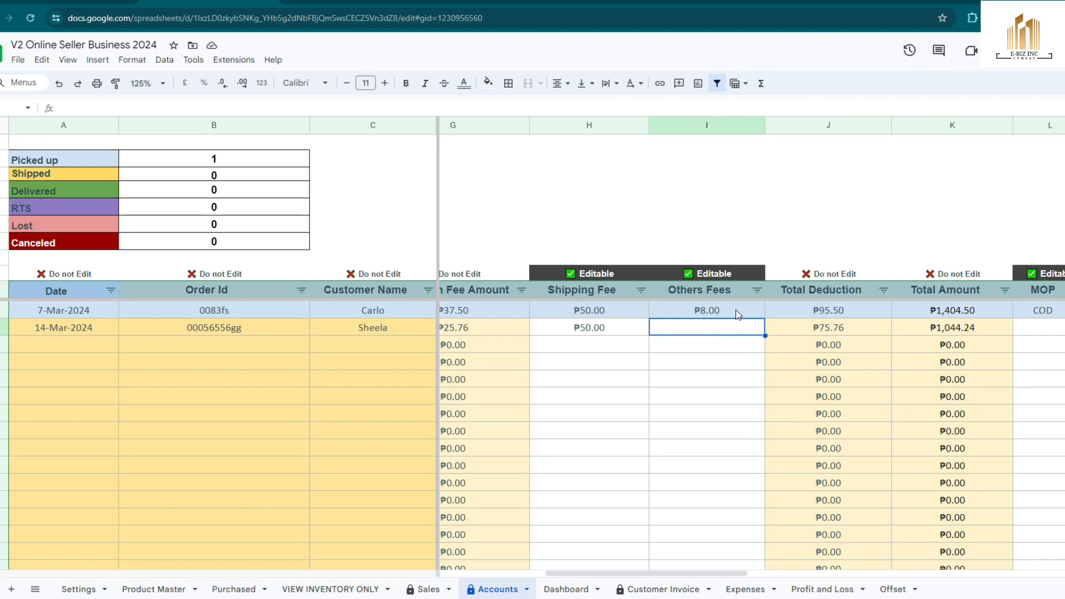
{"action": "left_click", "coordinate": [731, 330]}
{"action": "type", "text": "0"}
{"action": "key", "text": "Tab"}
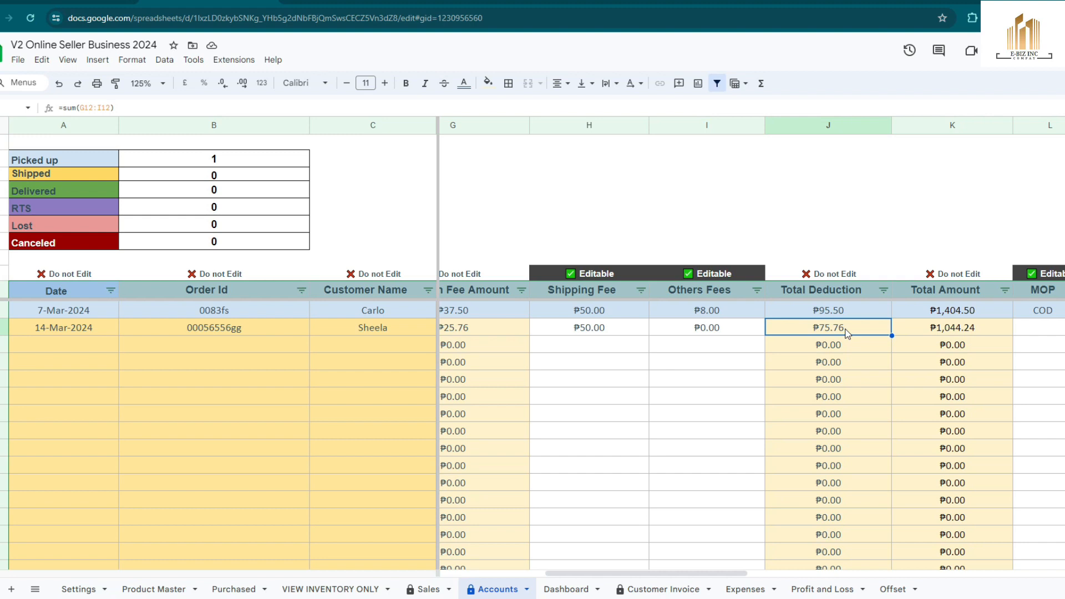
{"action": "left_click", "coordinate": [950, 337]}
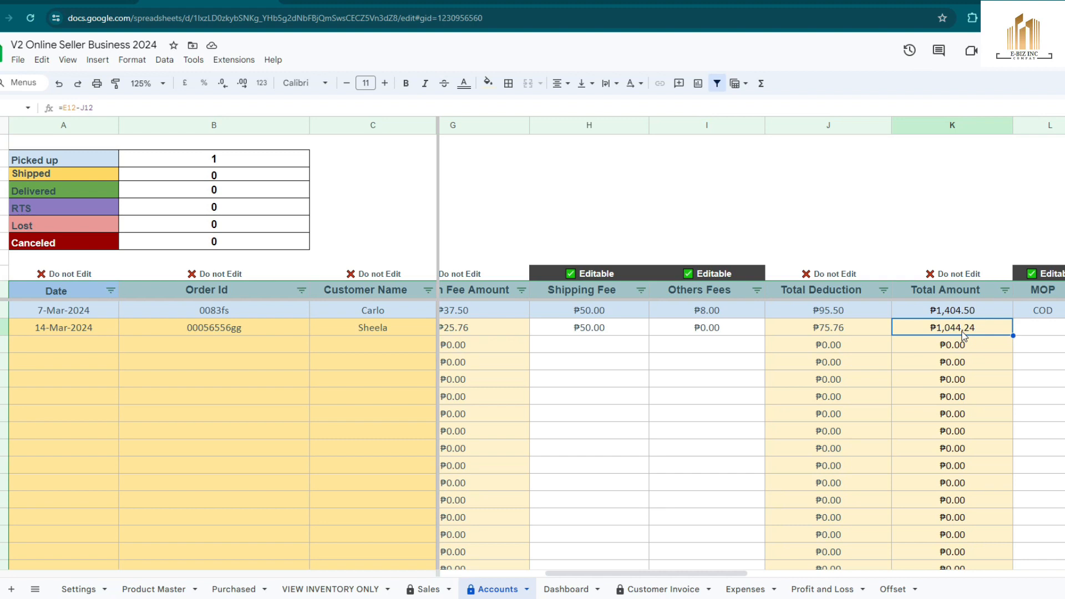
{"action": "key", "text": "Right"}
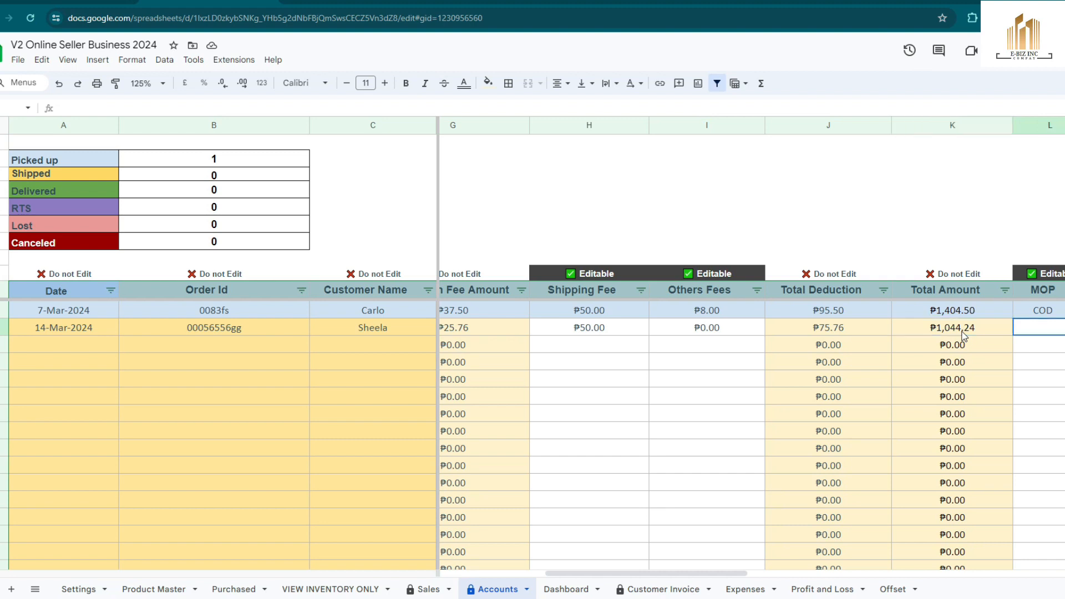
{"action": "key", "text": "Right"}
{"action": "key", "text": "Right"}
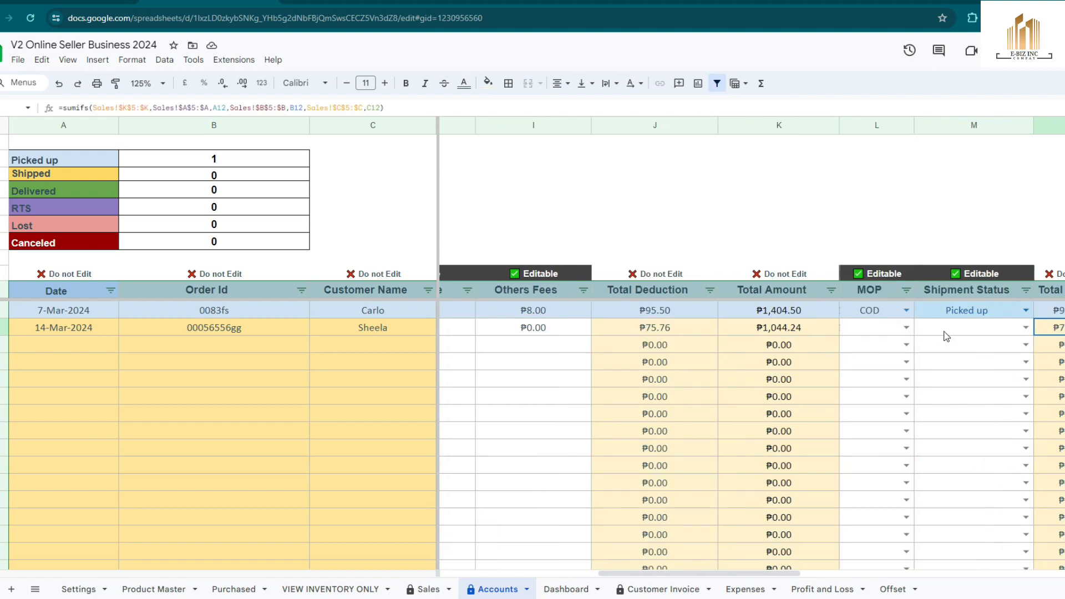
{"action": "left_click", "coordinate": [905, 327]}
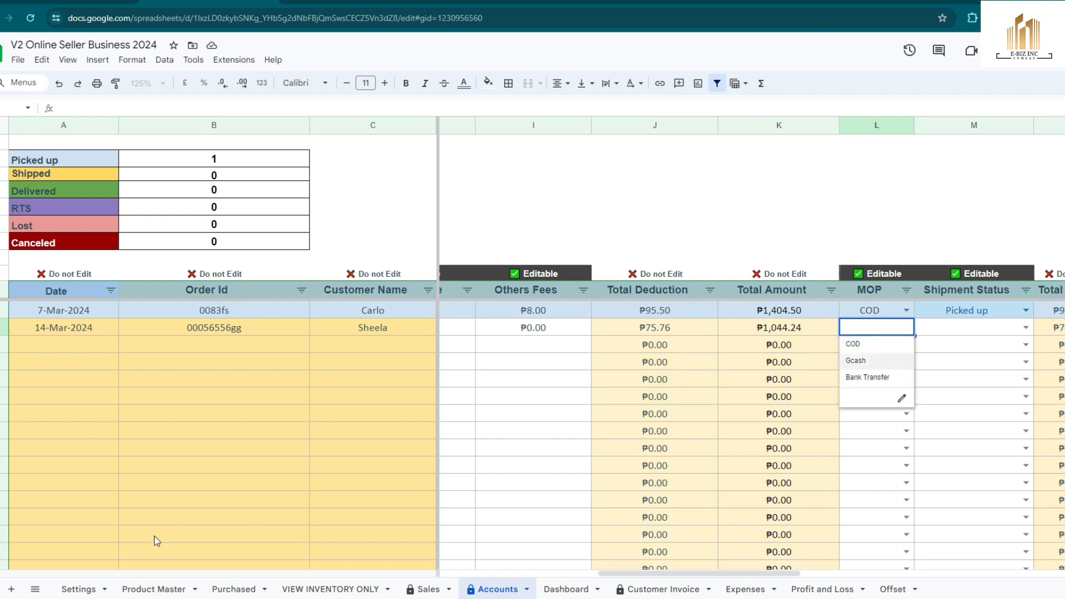
- Change the Settings MOP heading to ACCOUNTS MOP and widen its column to fit
{"action": "left_click", "coordinate": [82, 591]}
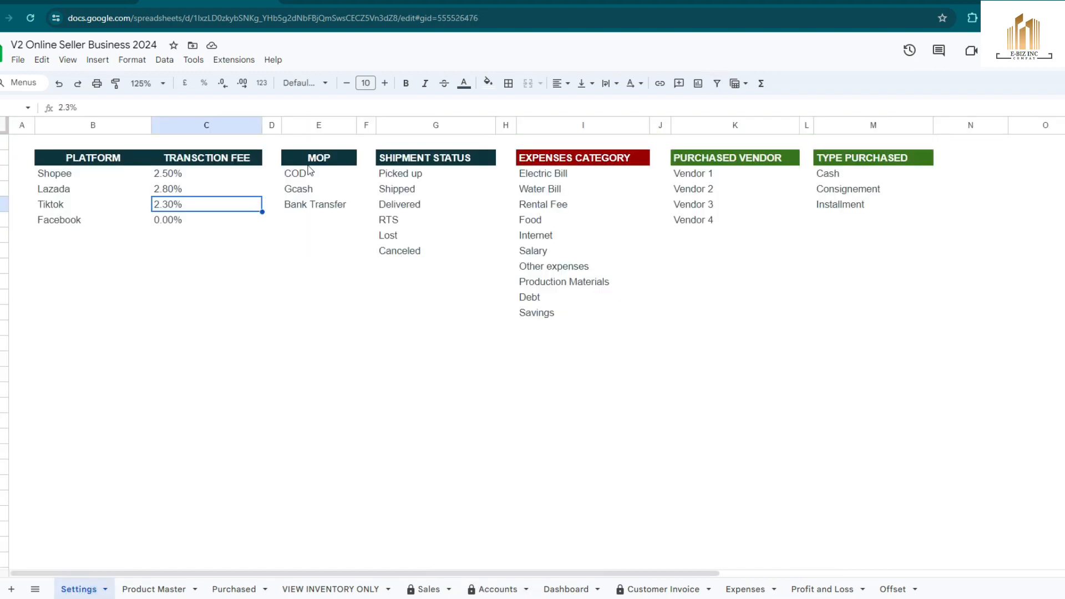
{"action": "left_click", "coordinate": [312, 126]}
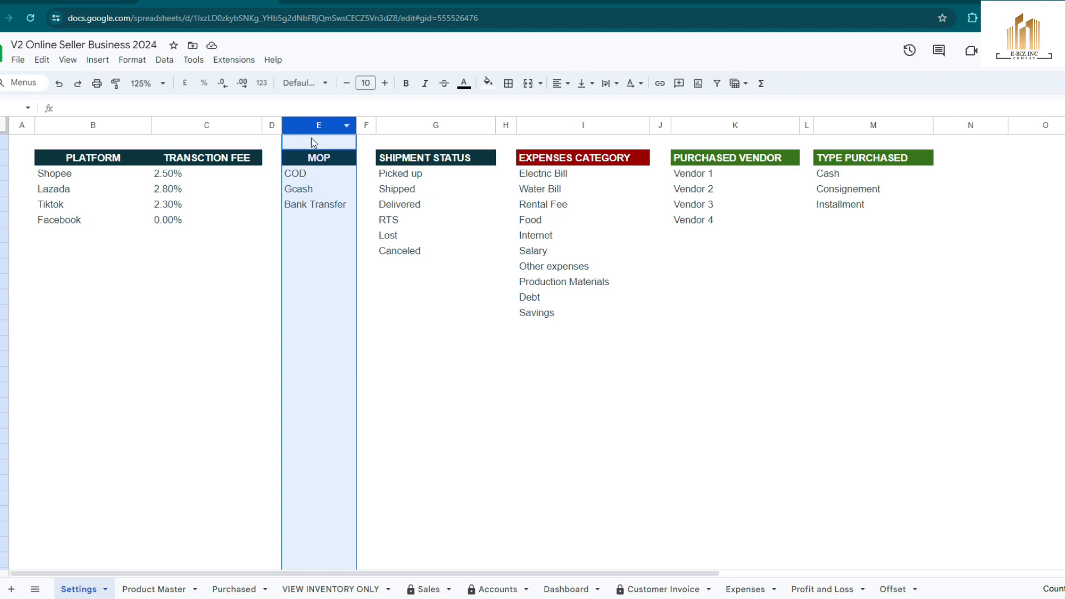
{"action": "double_click", "coordinate": [304, 157]}
{"action": "left_click", "coordinate": [308, 158]}
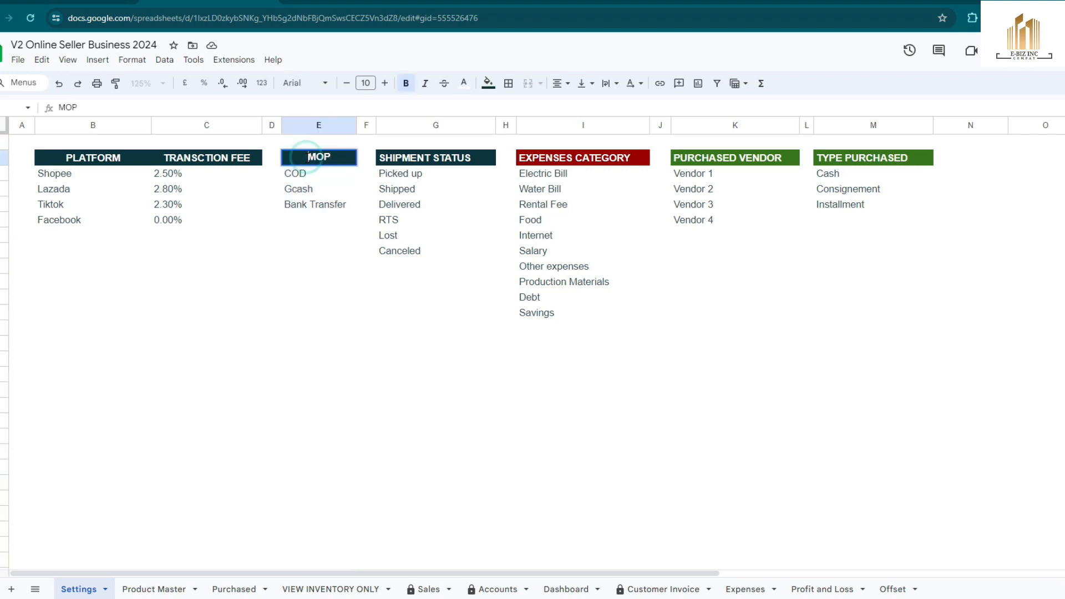
{"action": "type", "text": "ACCOUNTS"}
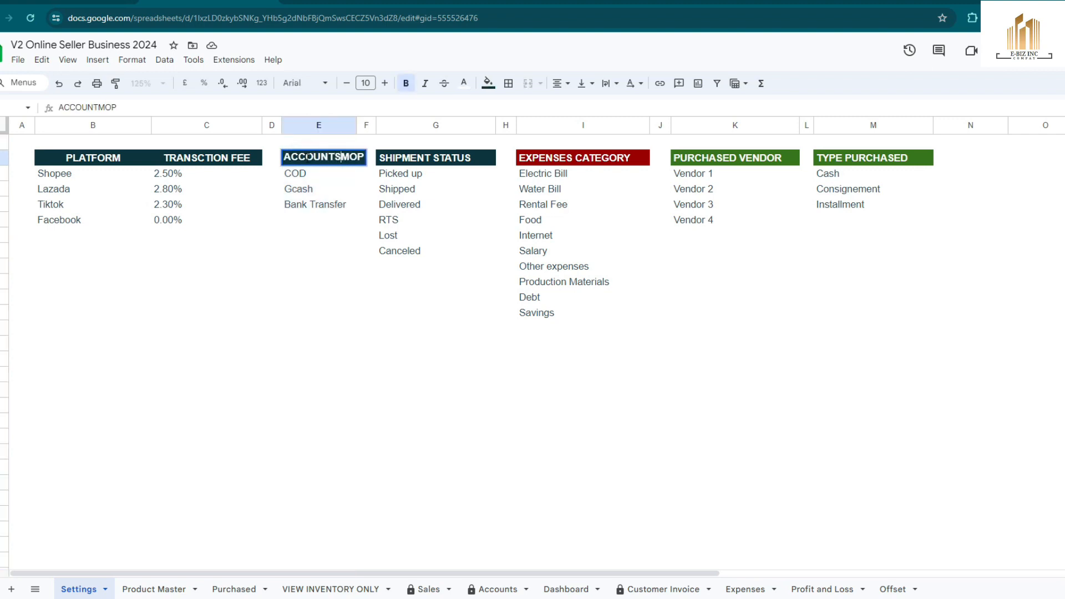
{"action": "key", "text": "Return"}
{"action": "left_click", "coordinate": [329, 126]}
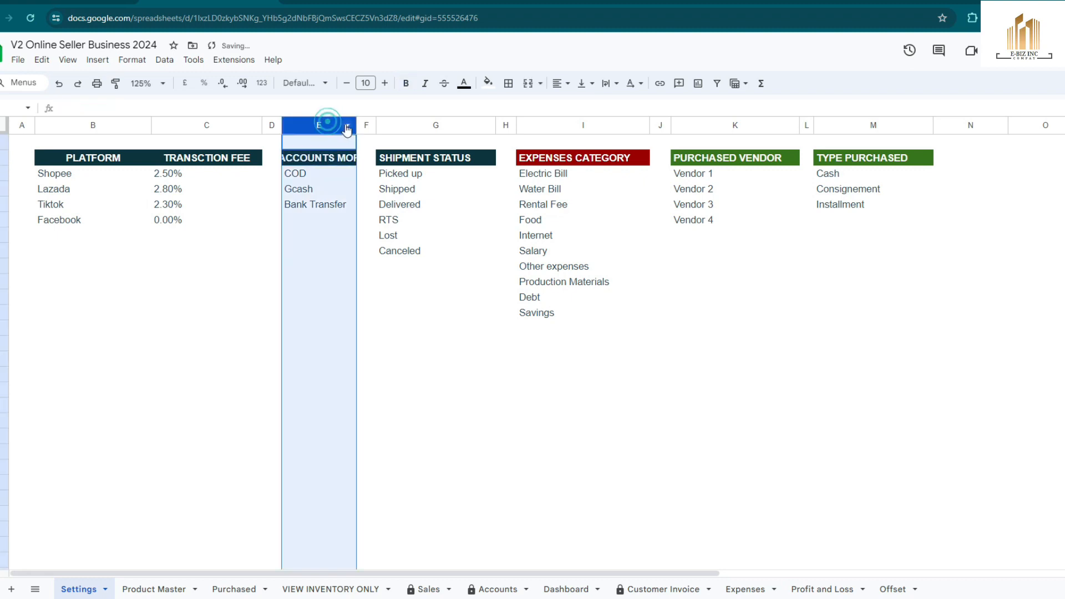
{"action": "left_click_drag", "start_coordinate": [357, 125], "coordinate": [391, 125]}
{"action": "left_click", "coordinate": [353, 221]}
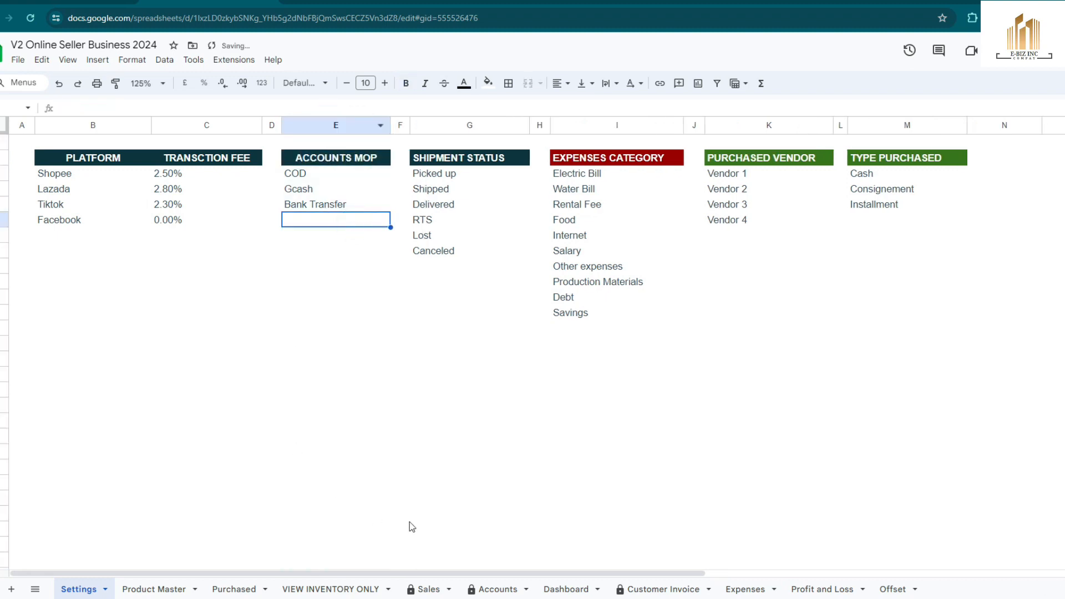
{"action": "left_click", "coordinate": [497, 589]}
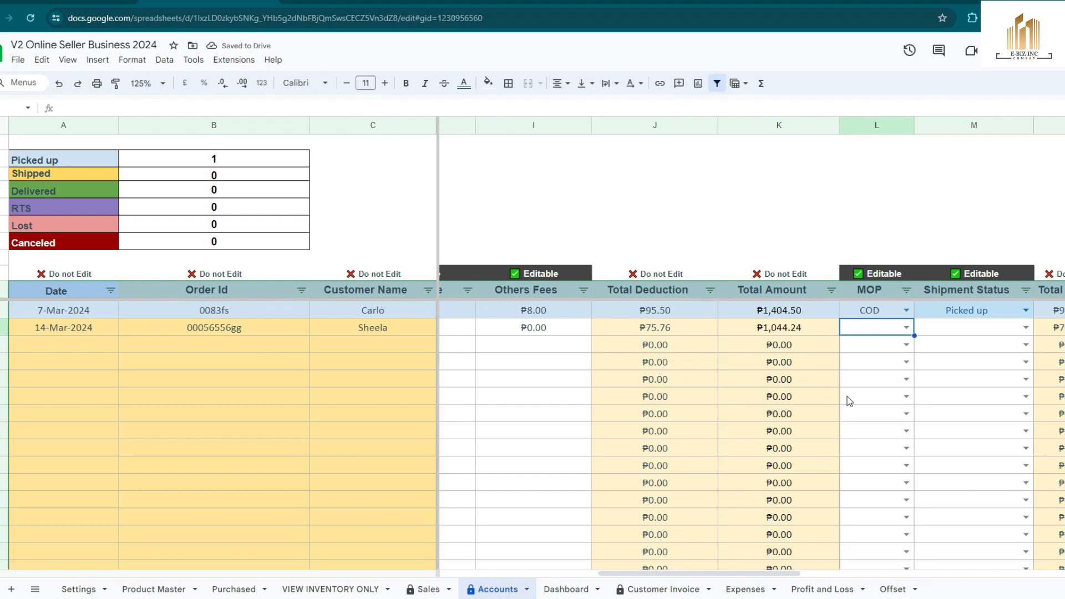
- Set the 14-Mar order's payment method to Gcash
{"action": "left_click", "coordinate": [906, 327]}
{"action": "left_click", "coordinate": [871, 371]}
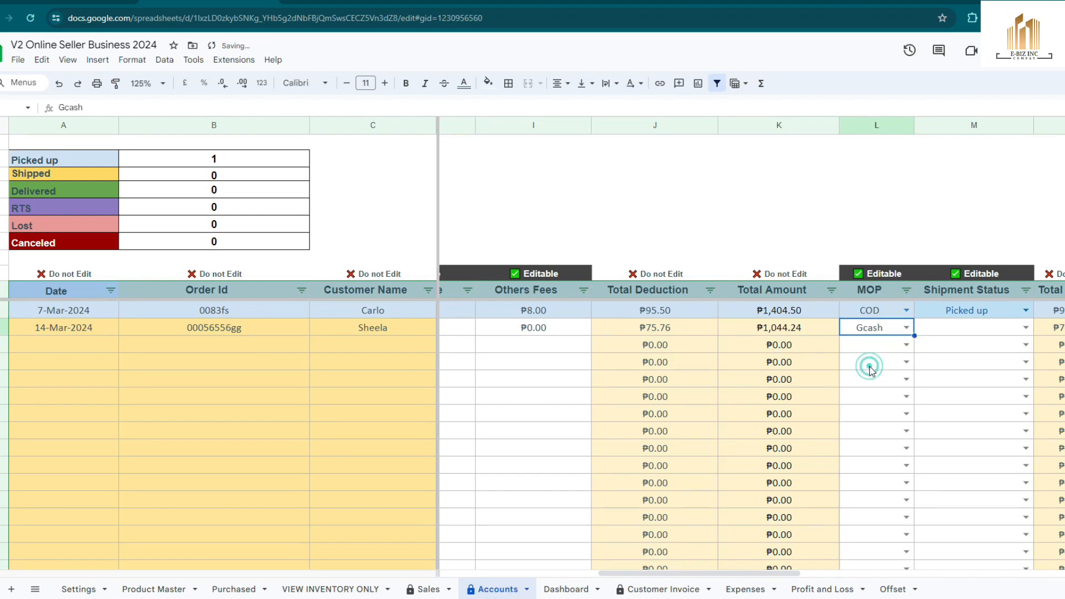
{"action": "left_click", "coordinate": [987, 334]}
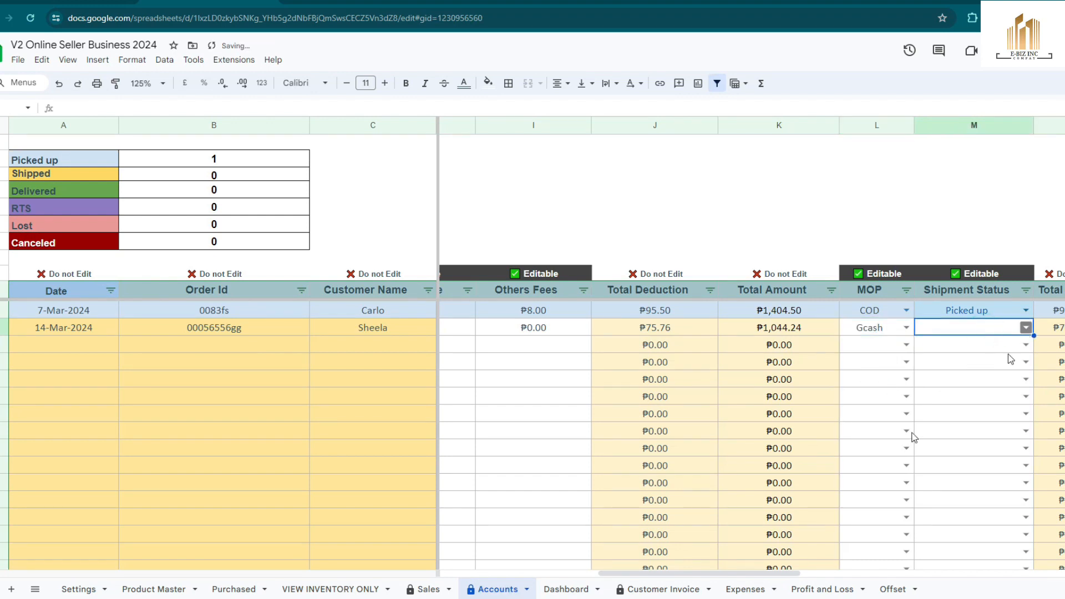
{"action": "left_click_drag", "start_coordinate": [633, 574], "coordinate": [700, 573]}
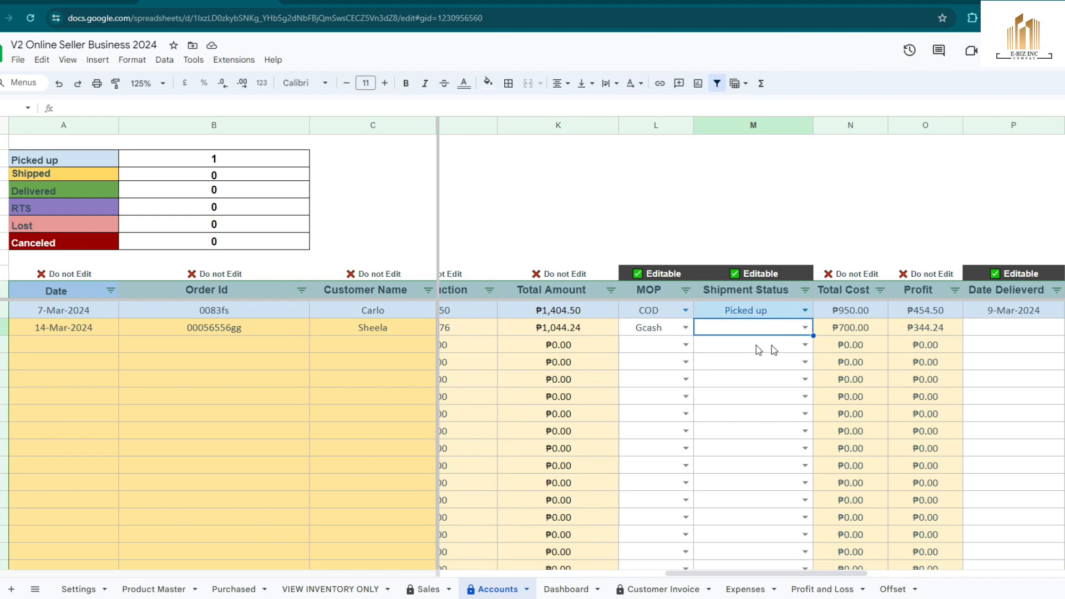
- Mark the order as Shipped and check the Picked up count formula
{"action": "left_click", "coordinate": [805, 328]}
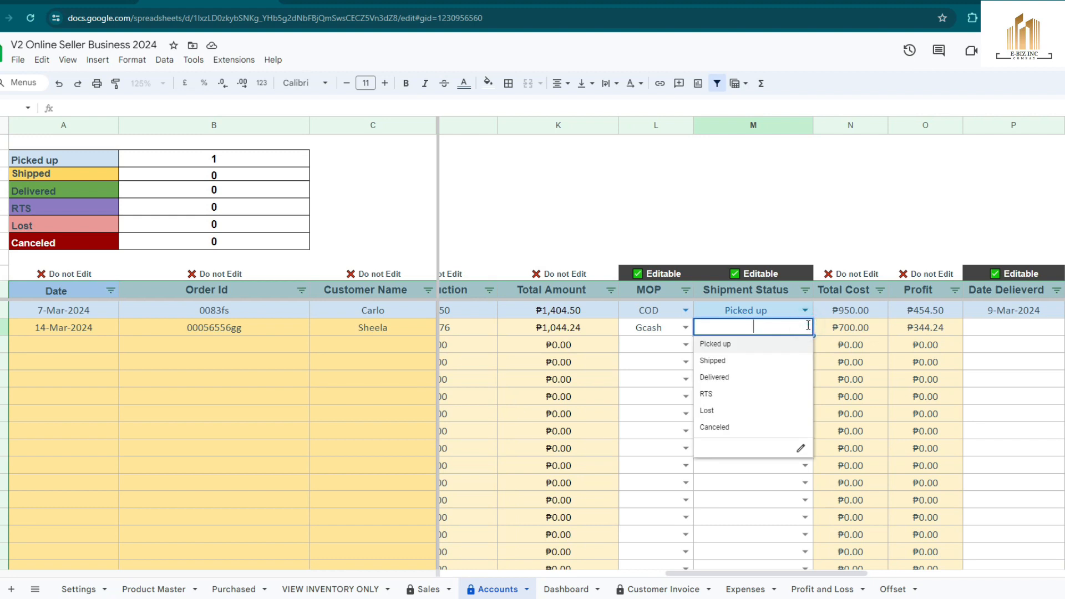
{"action": "left_click", "coordinate": [720, 364]}
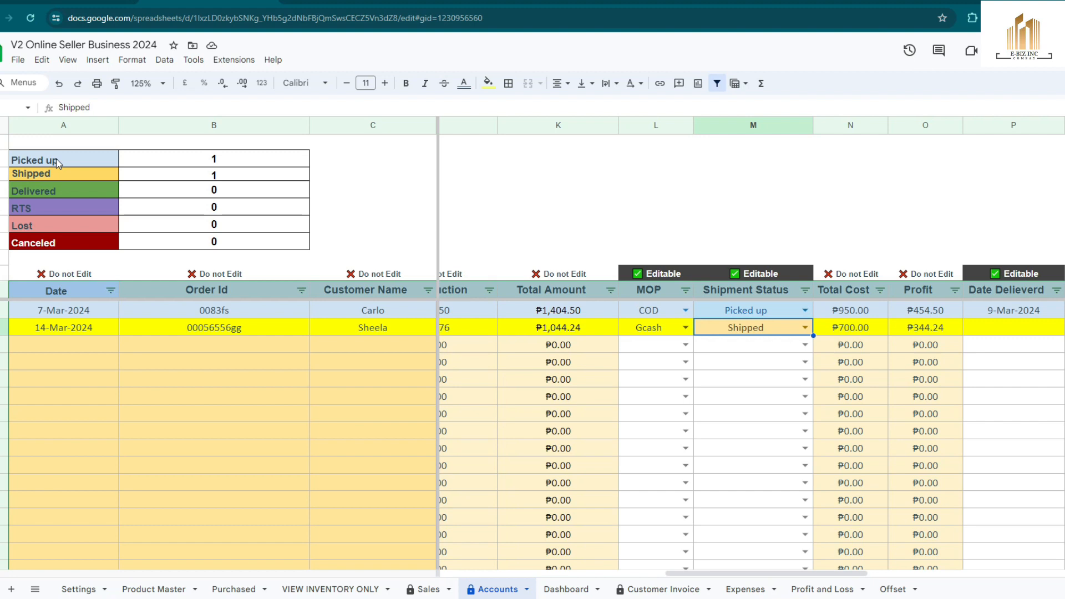
{"action": "left_click", "coordinate": [144, 161]}
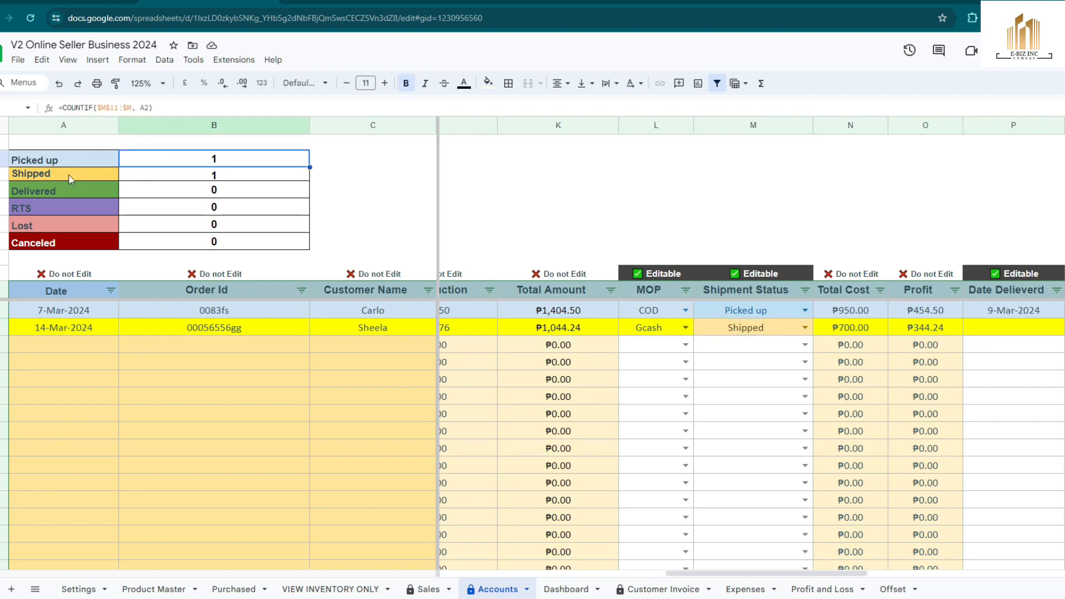
{"action": "left_click", "coordinate": [328, 177]}
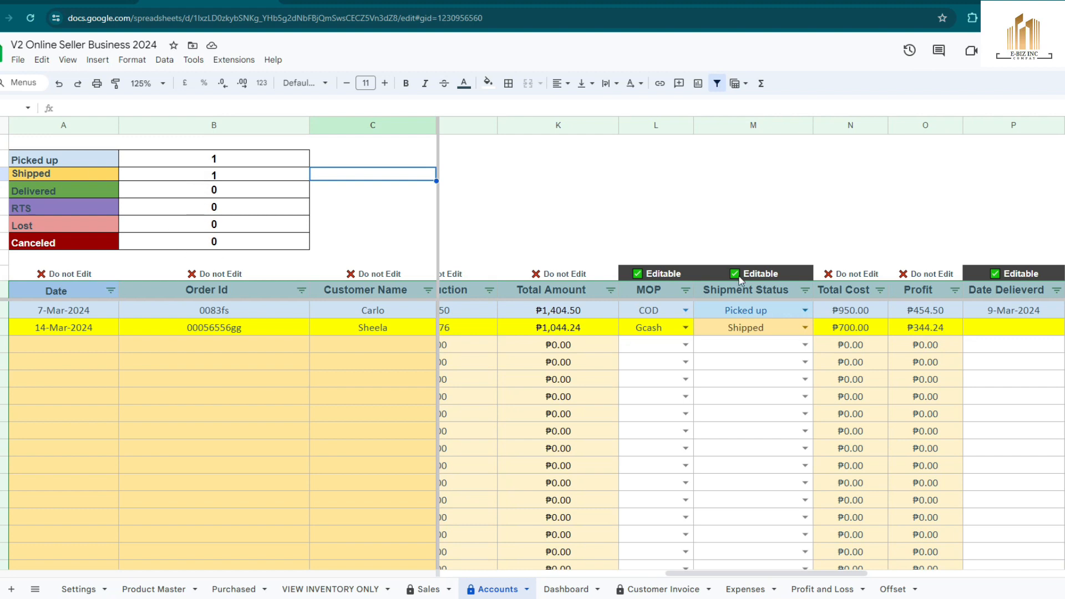
- Try the Delivered, RTS, Lost and Canceled statuses, then settle back on Shipped
{"action": "left_click", "coordinate": [805, 327]}
{"action": "left_click", "coordinate": [716, 381]}
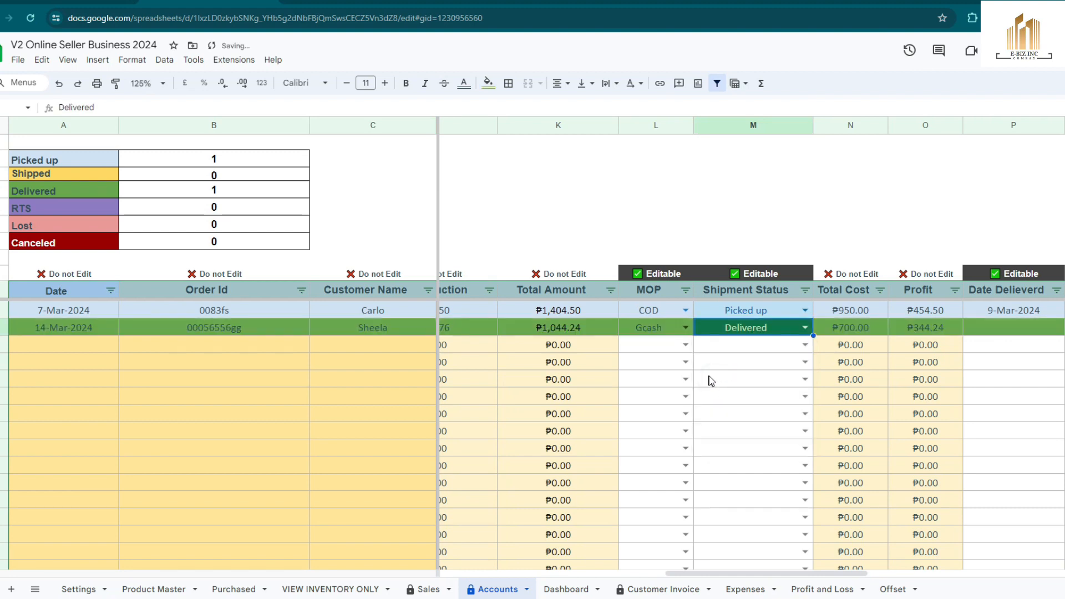
{"action": "left_click", "coordinate": [805, 327]}
{"action": "left_click", "coordinate": [732, 394]}
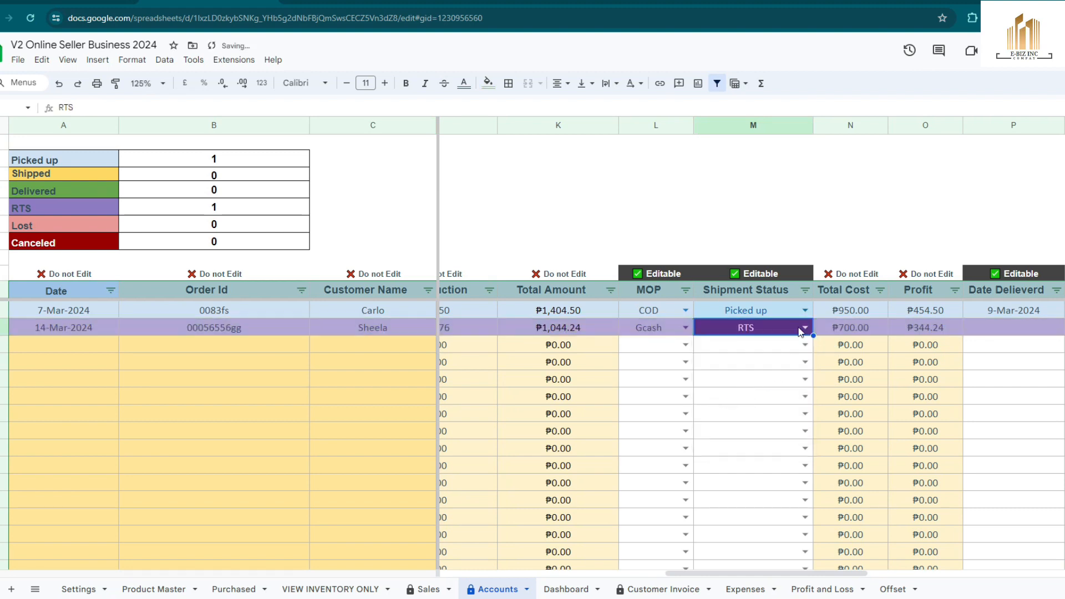
{"action": "left_click", "coordinate": [805, 327]}
{"action": "left_click", "coordinate": [725, 411]}
{"action": "left_click", "coordinate": [805, 327]}
{"action": "left_click", "coordinate": [732, 417]}
{"action": "left_click", "coordinate": [805, 327]}
{"action": "left_click", "coordinate": [735, 427]}
{"action": "left_click", "coordinate": [805, 327]}
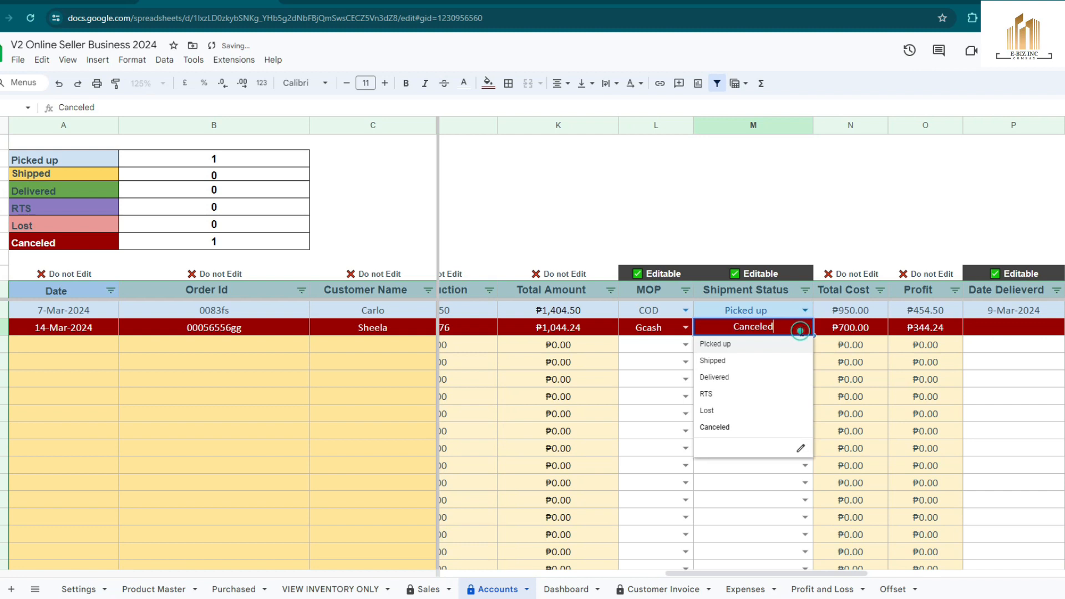
{"action": "left_click", "coordinate": [722, 361]}
- Review the shipment status list in column G of the Settings sheet
{"action": "left_click", "coordinate": [78, 589]}
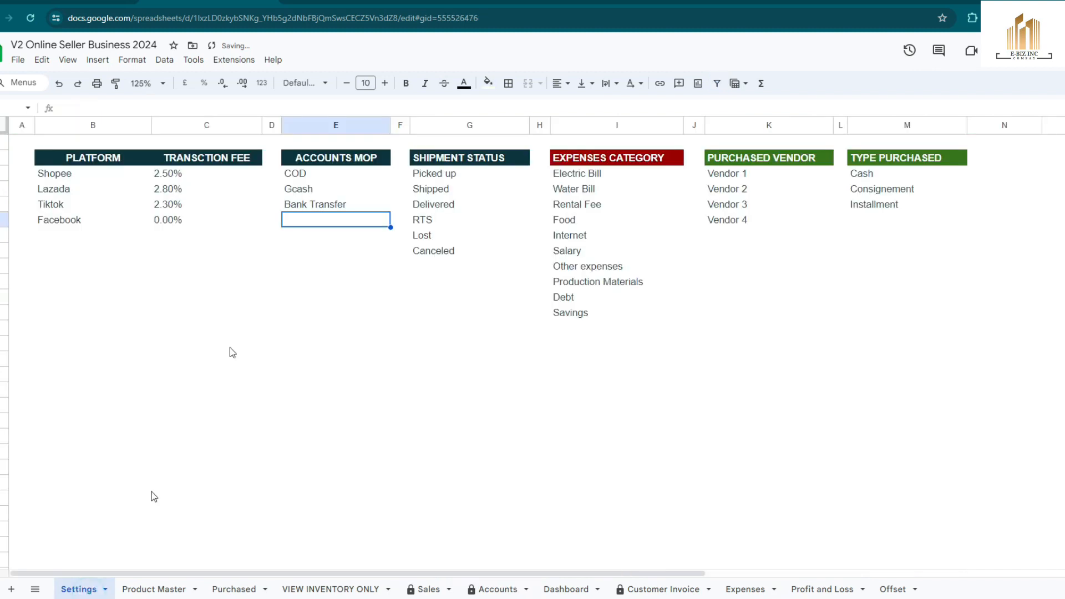
{"action": "left_click", "coordinate": [458, 130]}
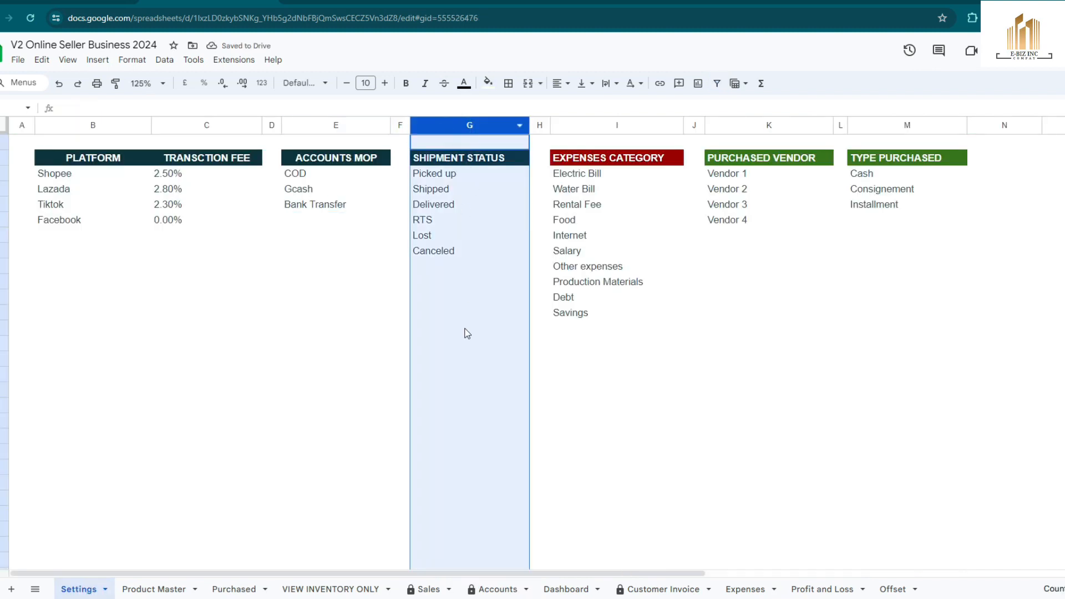
{"action": "left_click", "coordinate": [498, 589]}
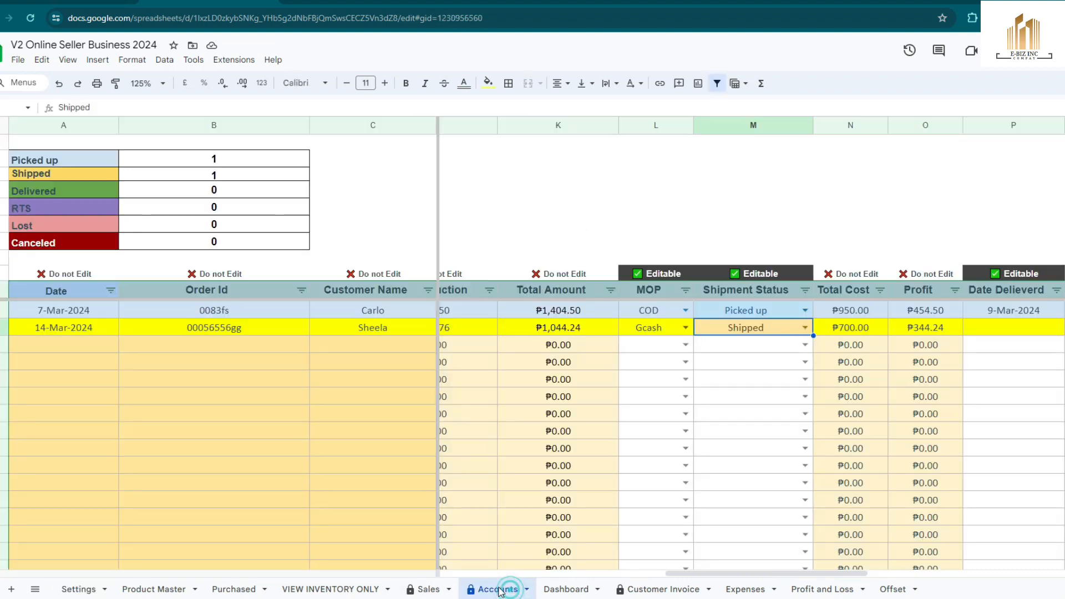
{"action": "left_click", "coordinate": [803, 428]}
{"action": "left_click", "coordinate": [763, 346]}
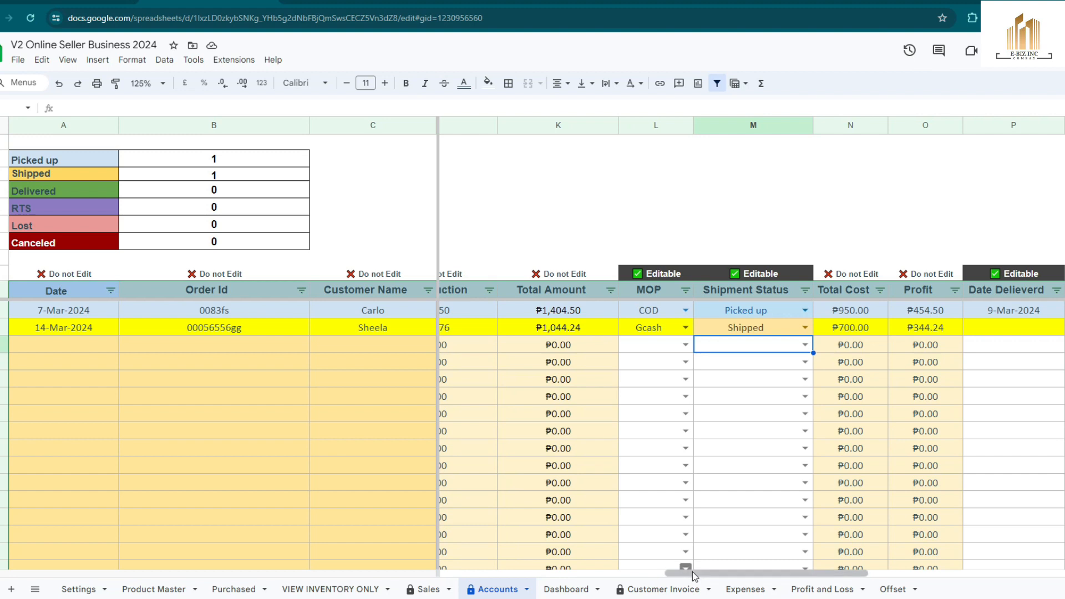
{"action": "scroll", "coordinate": [694, 571], "scroll_direction": "right", "scroll_amount": 2}
- Set the 14-Mar-2024 order's Date Delivered to 17-Mar-2024 using the date picker
{"action": "left_click", "coordinate": [732, 330]}
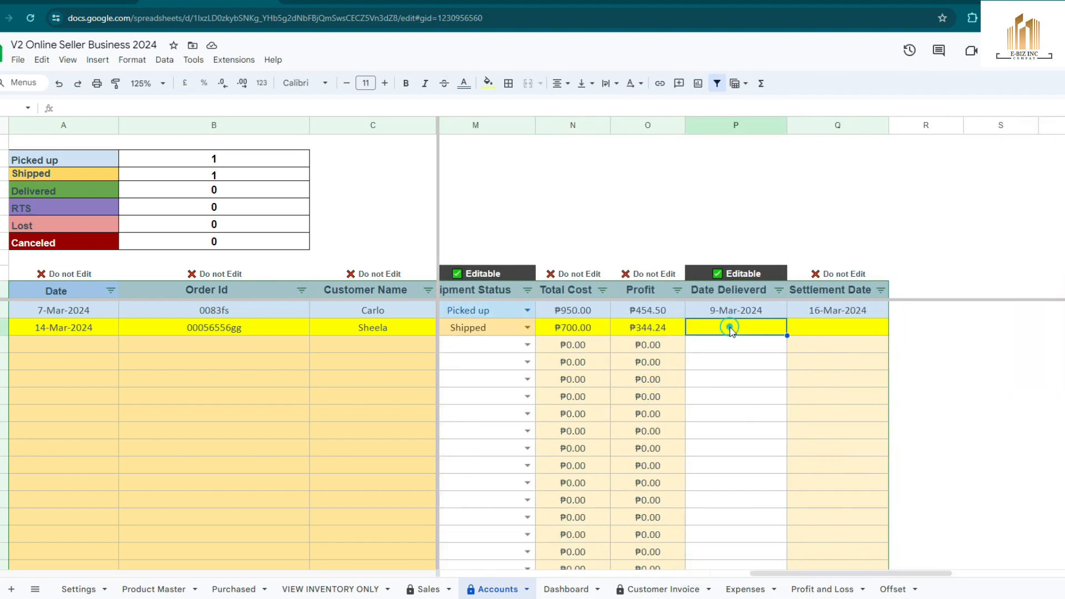
{"action": "double_click", "coordinate": [730, 331]}
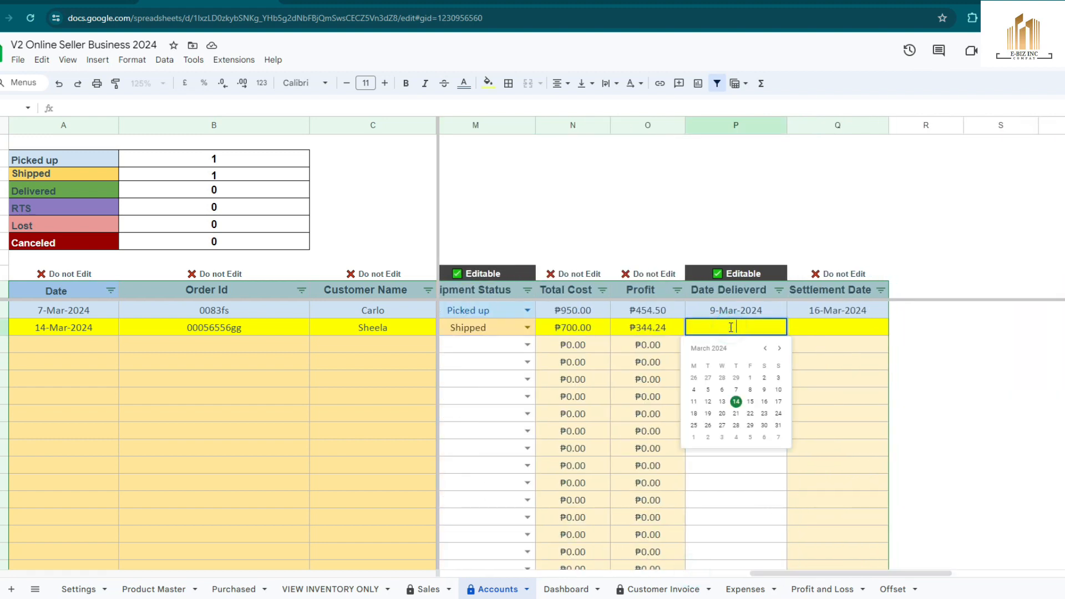
{"action": "left_click", "coordinate": [778, 401]}
{"action": "left_click", "coordinate": [724, 396]}
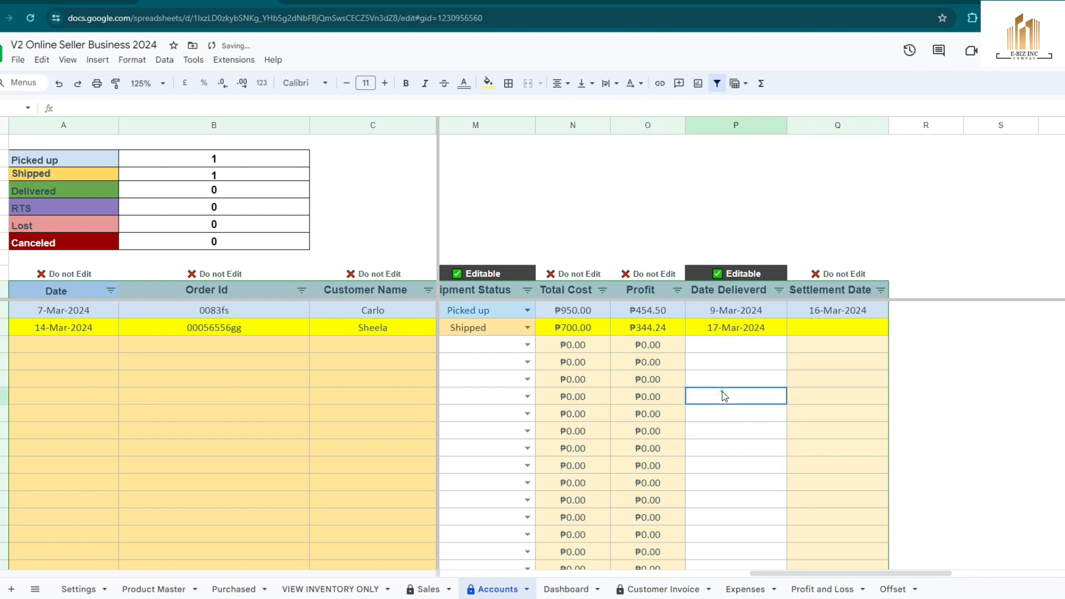
- Copy the Settlement Date formula down column Q, giving the order a 24-Mar-2024 settlement date
{"action": "left_click", "coordinate": [846, 309]}
{"action": "left_click", "coordinate": [846, 326]}
{"action": "left_click", "coordinate": [841, 310]}
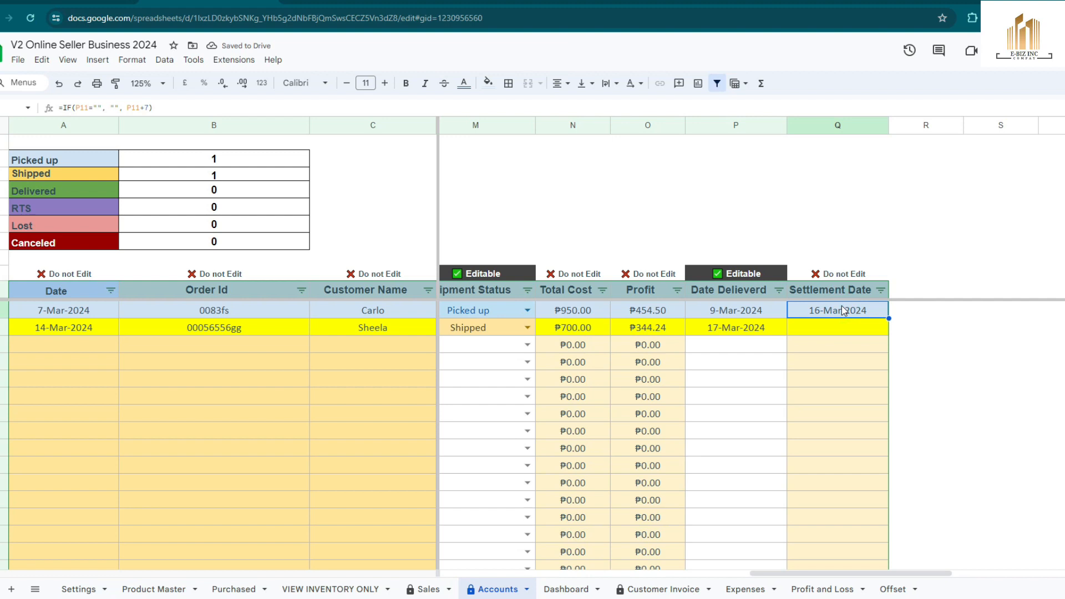
{"action": "key", "text": "ctrl+shift+Down"}
{"action": "key", "text": "ctrl+v"}
{"action": "left_click_drag", "start_coordinate": [1064, 555], "coordinate": [1064, 233]}
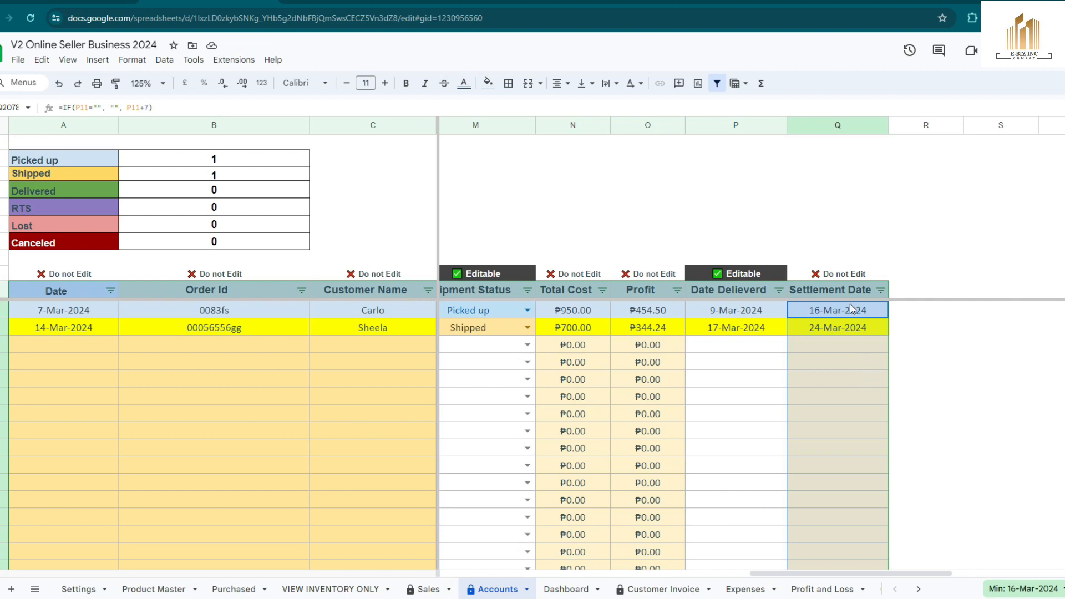
{"action": "left_click", "coordinate": [952, 326]}
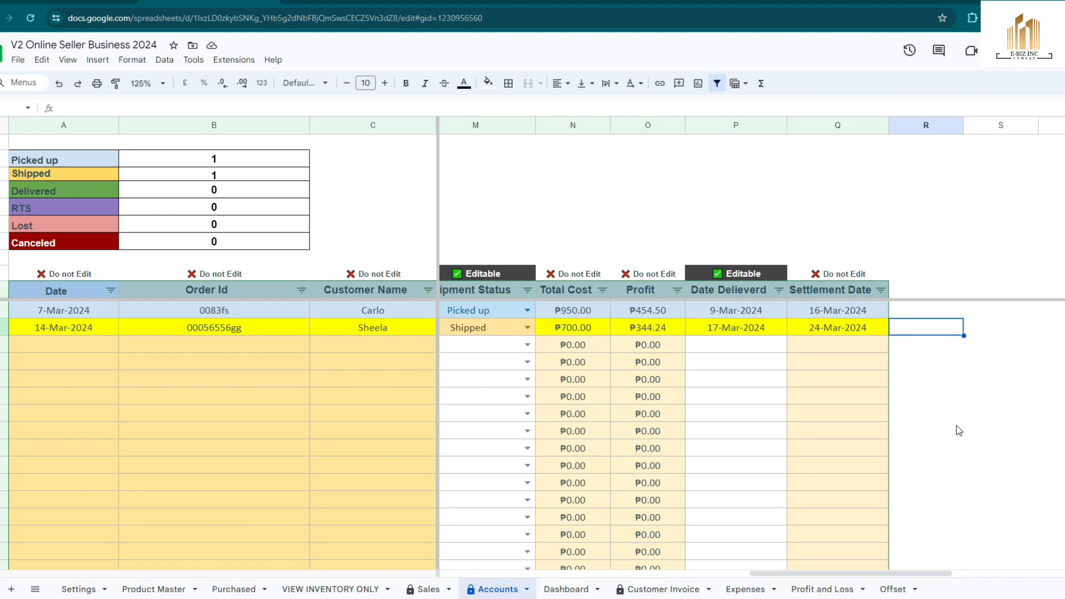
{"action": "left_click", "coordinate": [838, 327]}
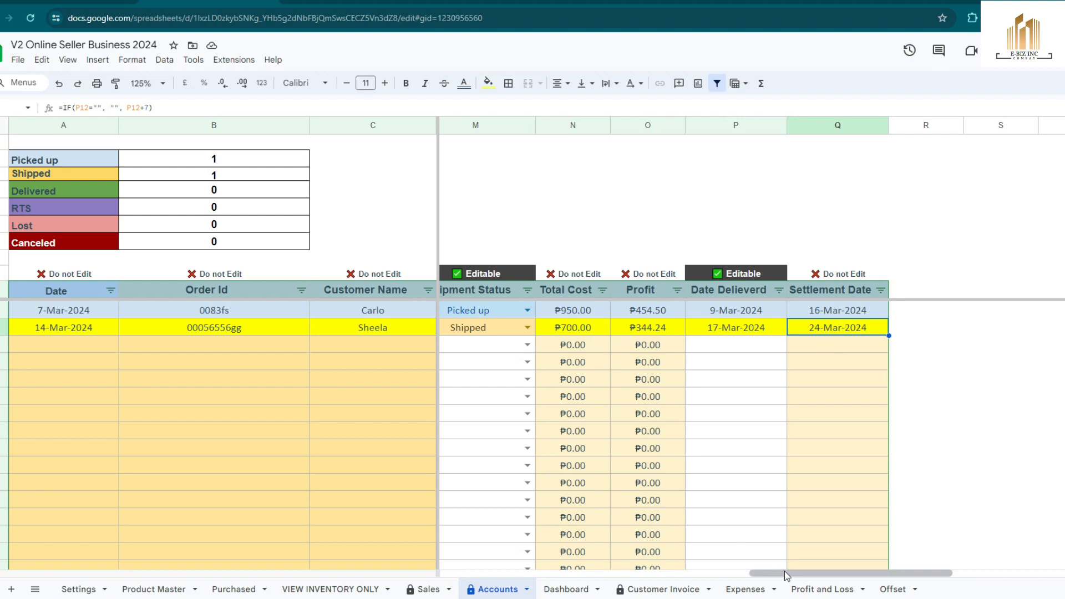
- Switch to the Customer Invoice sheet
{"action": "scroll", "coordinate": [768, 568], "scroll_direction": "left", "scroll_amount": 10}
{"action": "scroll", "coordinate": [824, 592], "scroll_direction": "right", "scroll_amount": 10}
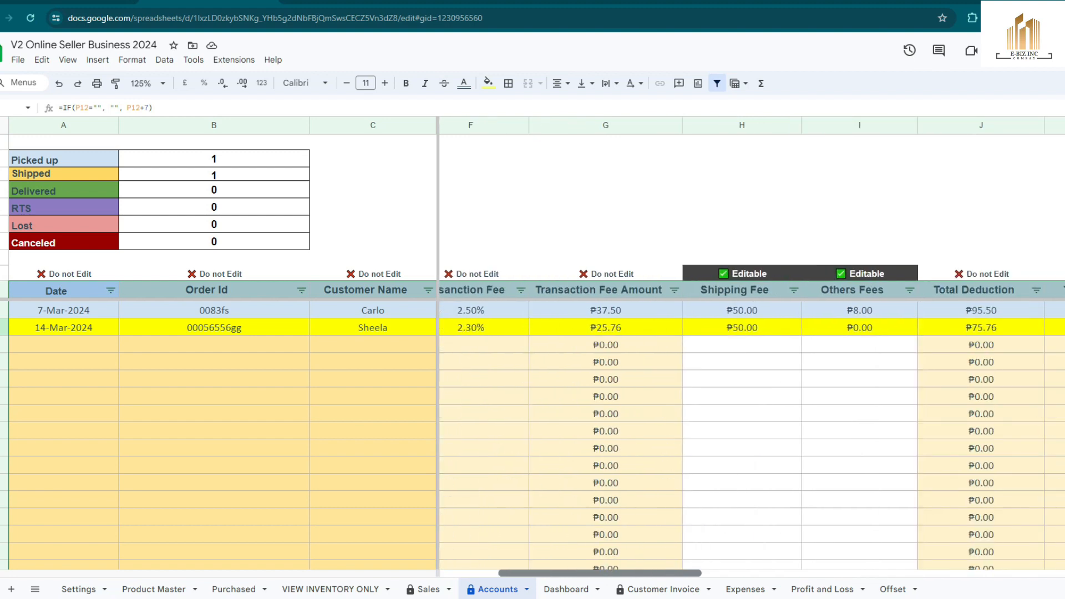
{"action": "scroll", "coordinate": [823, 592], "scroll_direction": "left", "scroll_amount": 10}
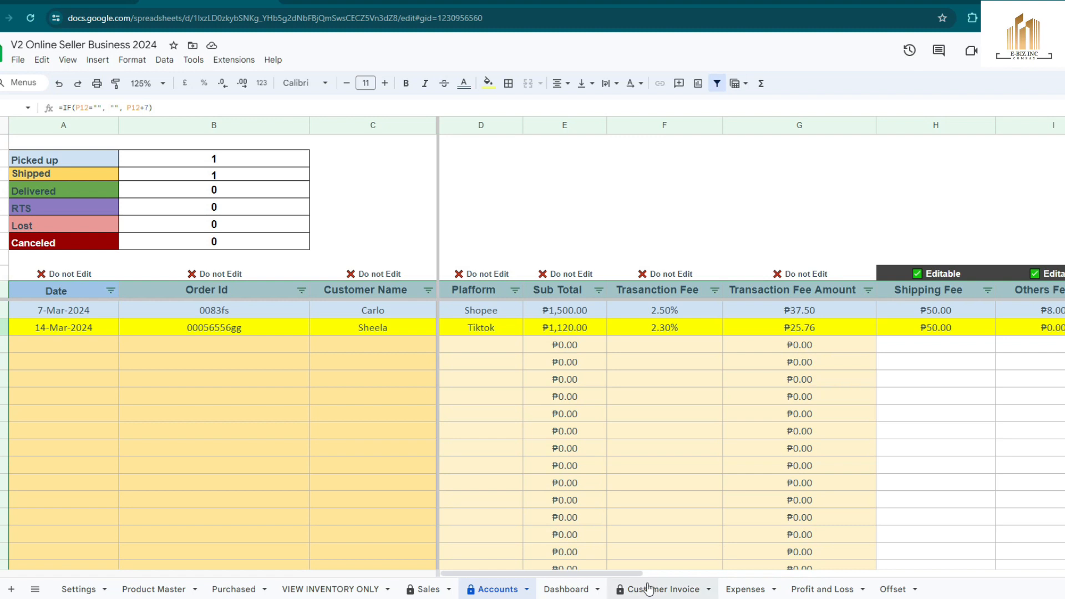
{"action": "left_click_drag", "start_coordinate": [644, 589], "coordinate": [561, 596]}
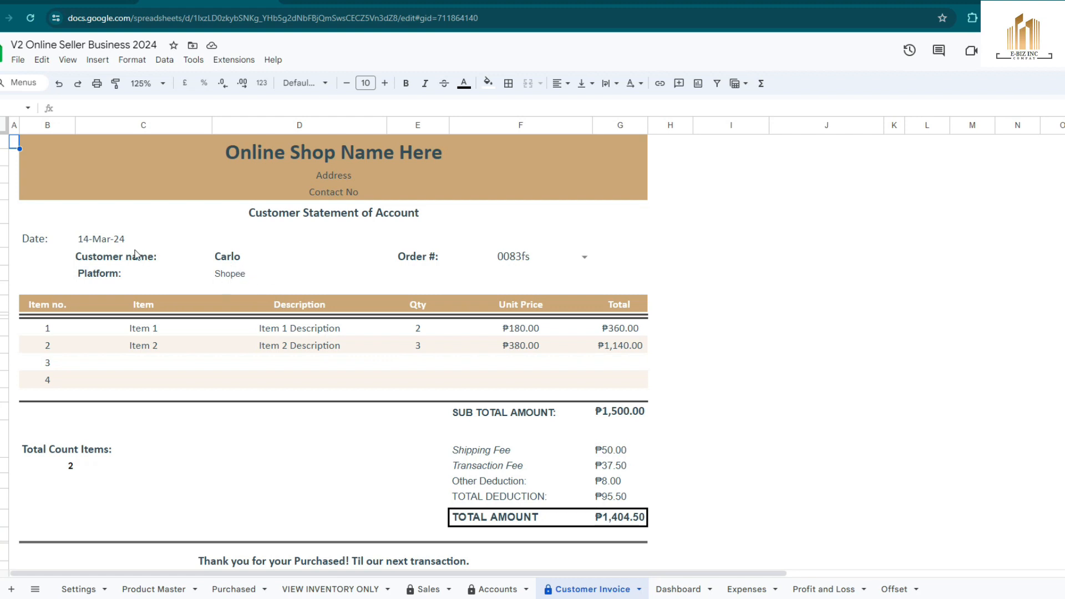
- Choose the second order id from the Order # dropdown to show the Tiktok order
{"action": "scroll", "coordinate": [458, 455], "scroll_direction": "down", "scroll_amount": 2}
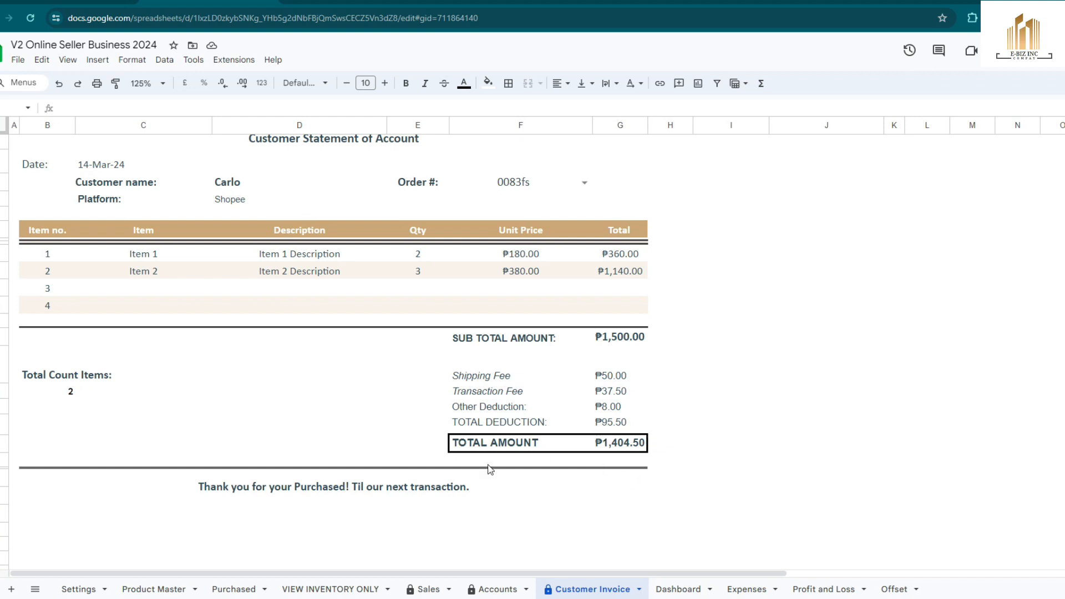
{"action": "scroll", "coordinate": [501, 464], "scroll_direction": "up", "scroll_amount": 2}
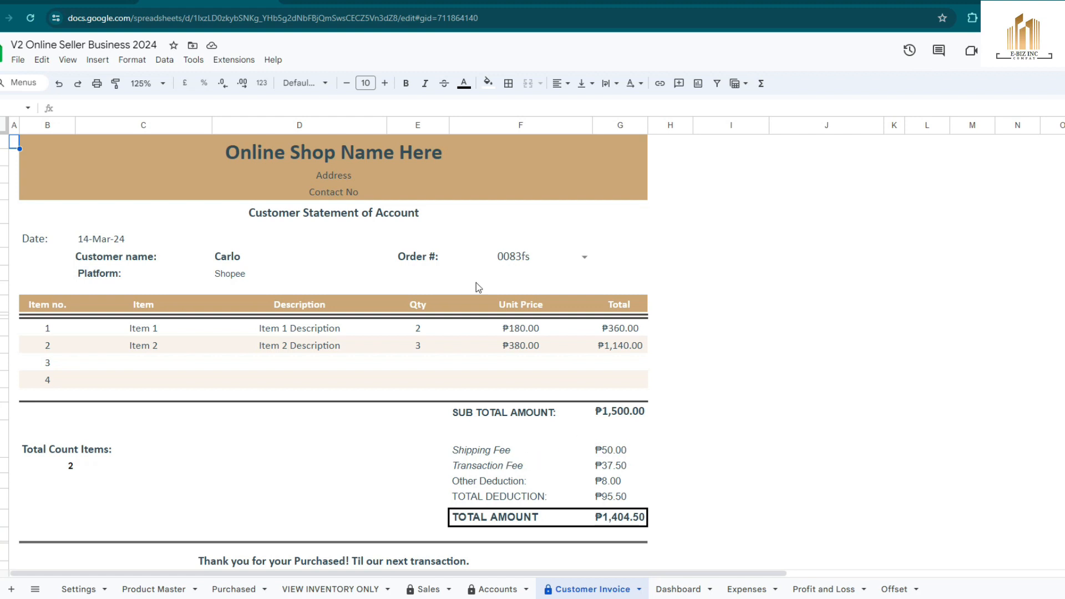
{"action": "left_click", "coordinate": [584, 258]}
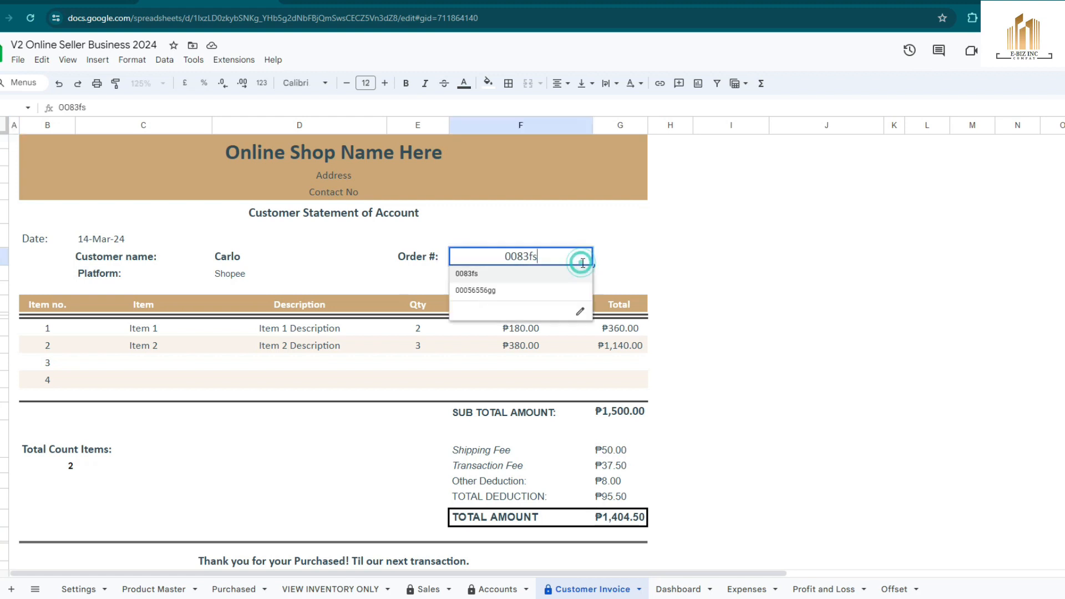
{"action": "left_click", "coordinate": [638, 255]}
{"action": "left_click", "coordinate": [585, 257]}
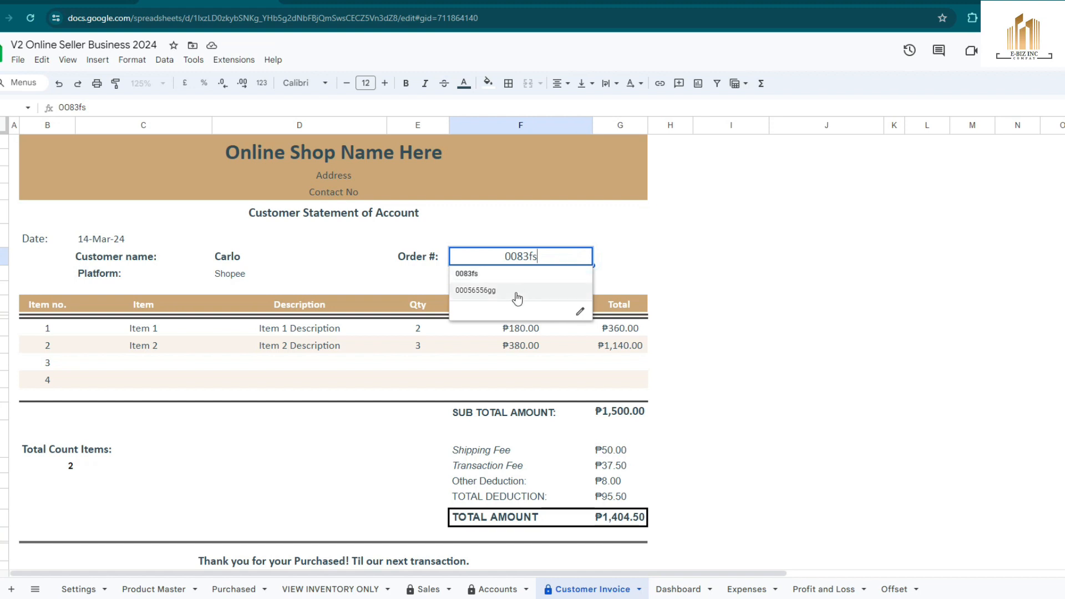
{"action": "left_click", "coordinate": [481, 292]}
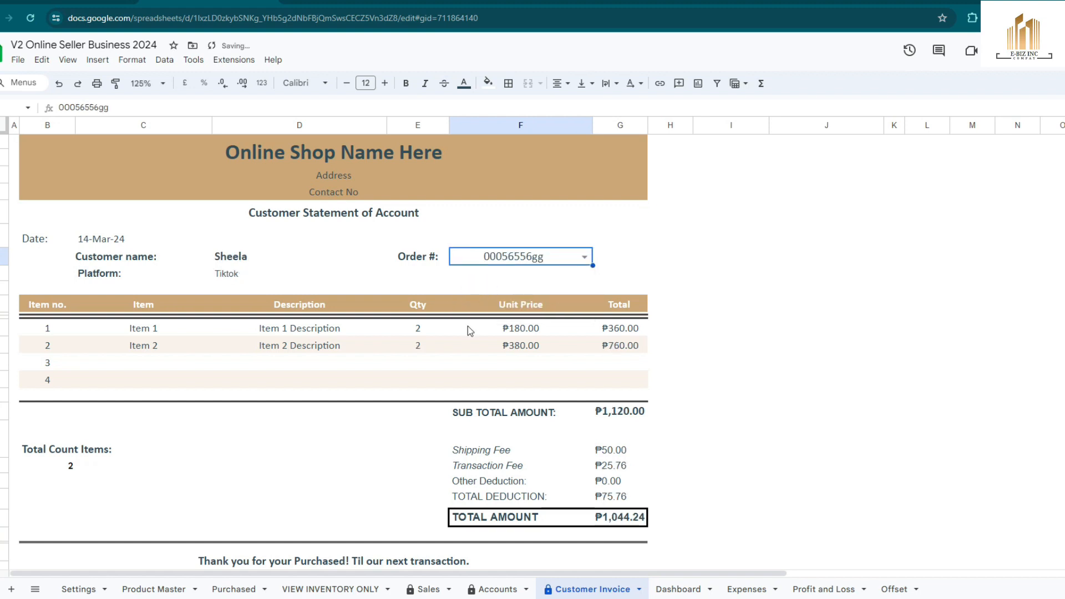
- Check the ₱1,044.24 invoice total and select the empty item rows below item 2
{"action": "scroll", "coordinate": [294, 392], "scroll_direction": "down", "scroll_amount": 2}
{"action": "scroll", "coordinate": [295, 394], "scroll_direction": "up", "scroll_amount": 2}
{"action": "scroll", "coordinate": [591, 352], "scroll_direction": "down", "scroll_amount": 2}
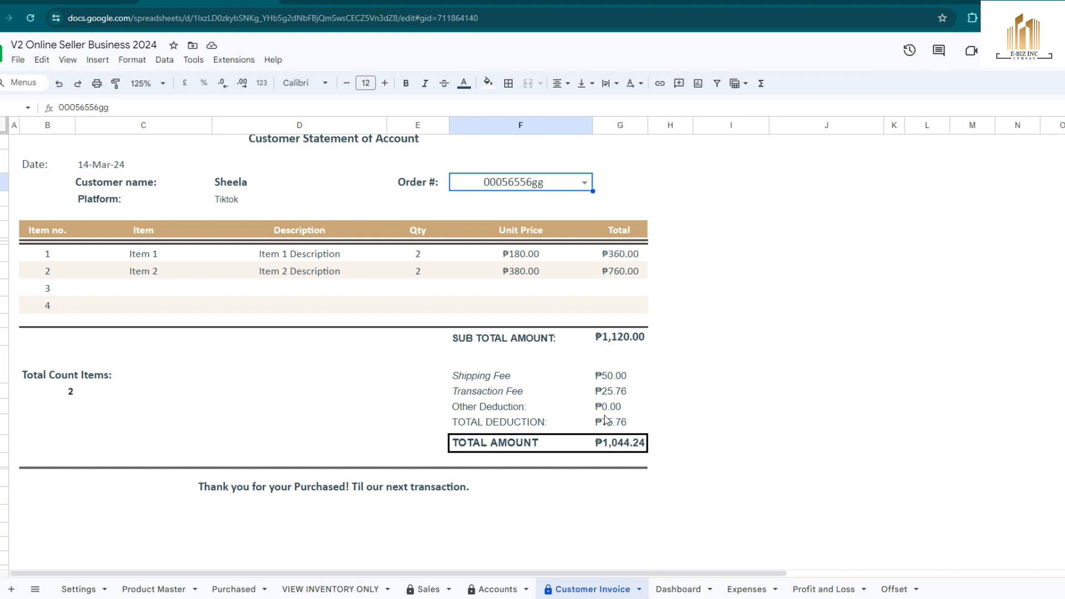
{"action": "scroll", "coordinate": [385, 409], "scroll_direction": "up", "scroll_amount": 3}
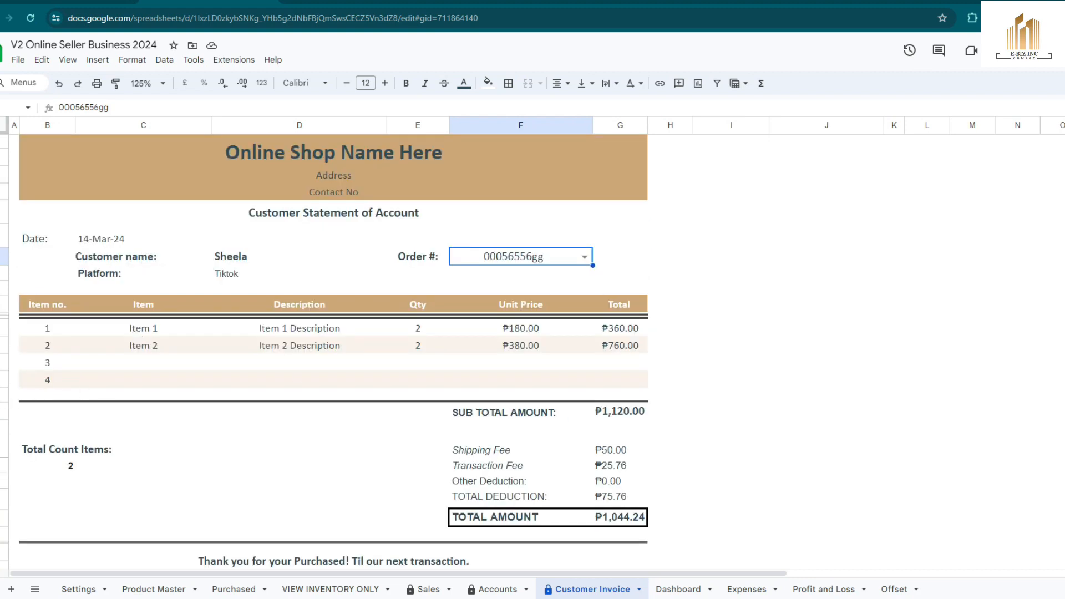
{"action": "left_click", "coordinate": [3, 392]}
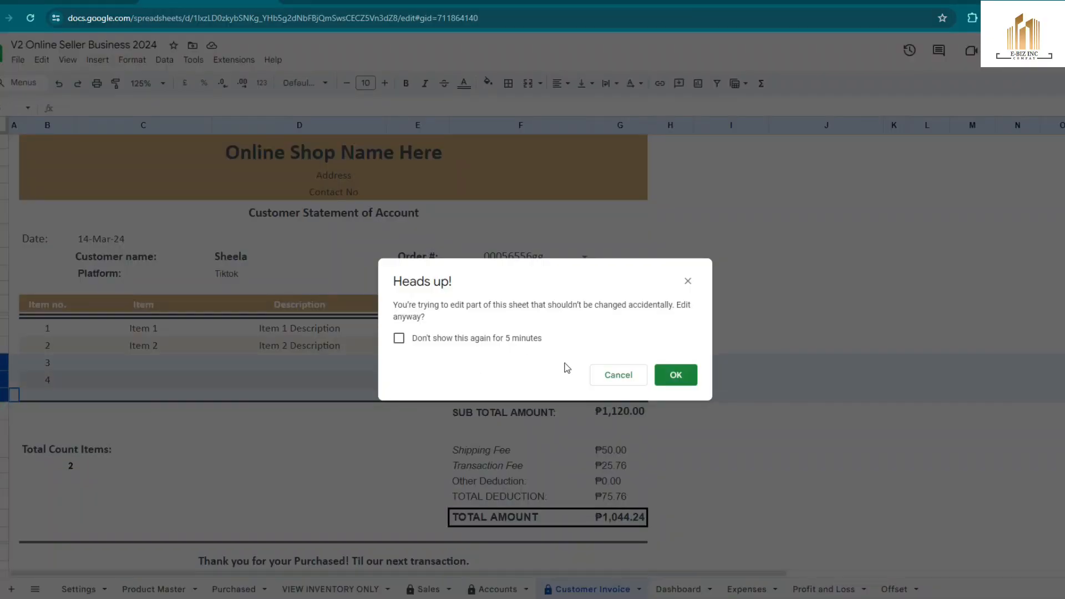
- Extend the row selection to the item rows and accept the protected-range warning
{"action": "left_click_drag", "start_coordinate": [705, 355], "coordinate": [621, 338]}
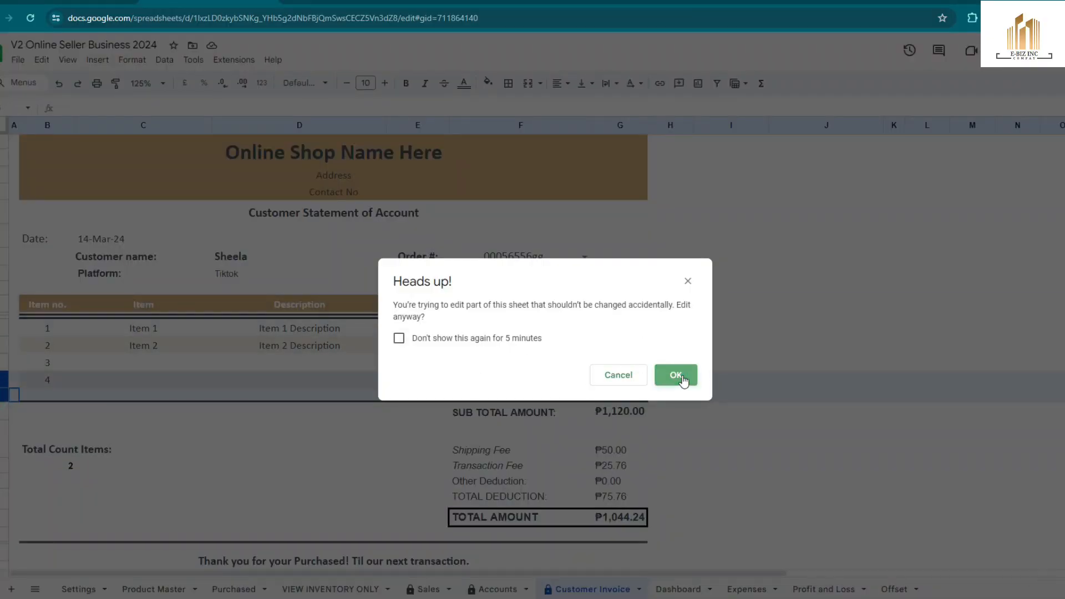
{"action": "left_click", "coordinate": [676, 375]}
{"action": "scroll", "coordinate": [364, 390], "scroll_direction": "down", "scroll_amount": 5}
{"action": "left_click", "coordinate": [366, 444]}
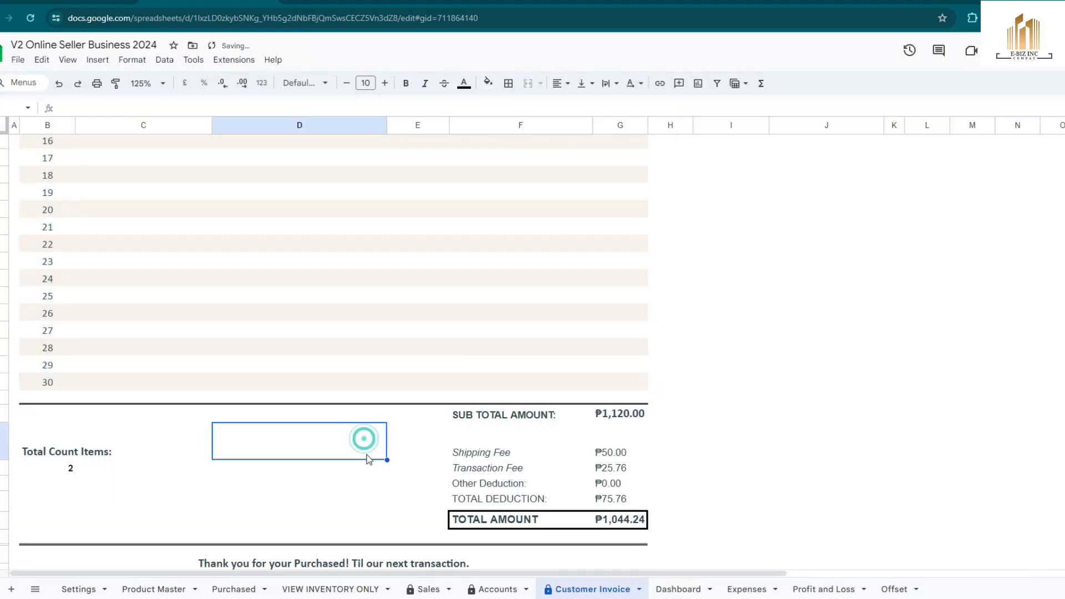
{"action": "scroll", "coordinate": [425, 445], "scroll_direction": "up", "scroll_amount": 5}
{"action": "scroll", "coordinate": [426, 446], "scroll_direction": "down", "scroll_amount": 4}
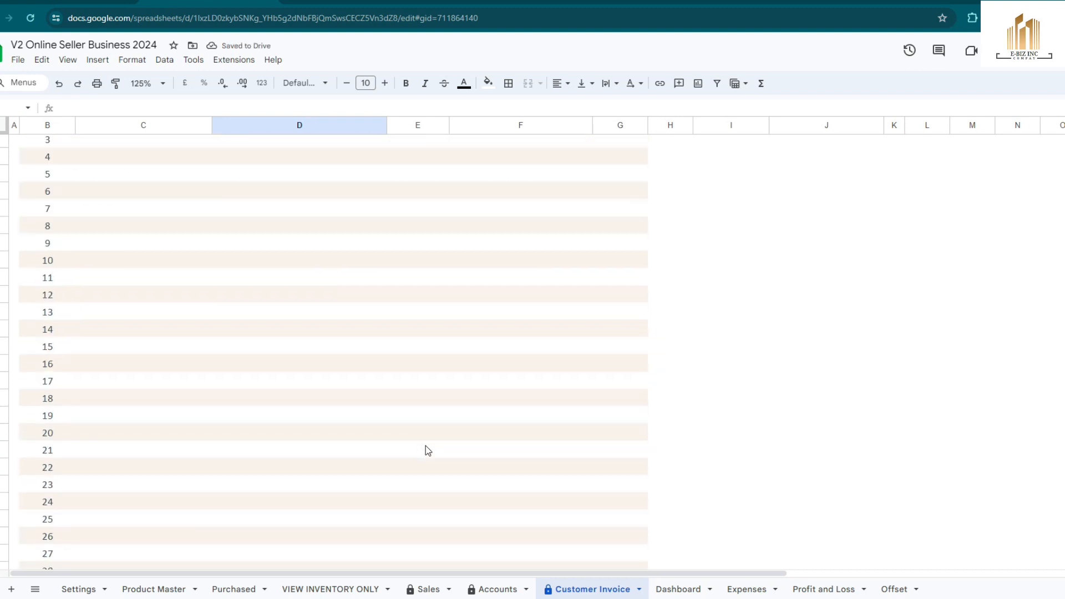
{"action": "scroll", "coordinate": [425, 446], "scroll_direction": "up", "scroll_amount": 5}
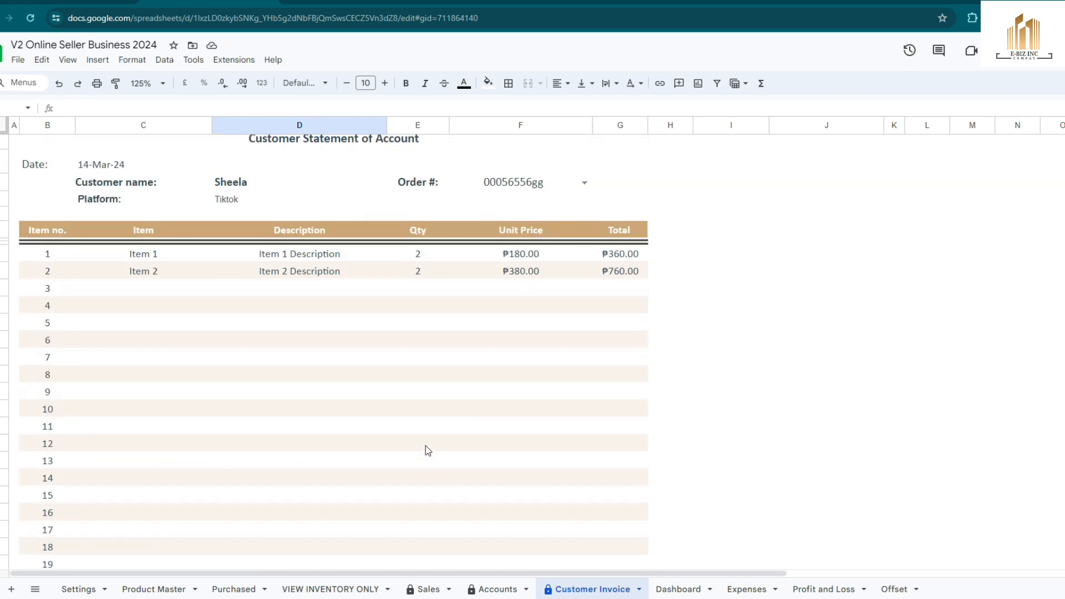
{"action": "scroll", "coordinate": [425, 445], "scroll_direction": "down", "scroll_amount": 5}
{"action": "scroll", "coordinate": [426, 449], "scroll_direction": "down", "scroll_amount": 2}
{"action": "scroll", "coordinate": [426, 450], "scroll_direction": "up", "scroll_amount": 6}
- Hide empty item rows 15–42, confirming the protected-range warning
{"action": "left_click_drag", "start_coordinate": [4, 288], "coordinate": [6, 535]}
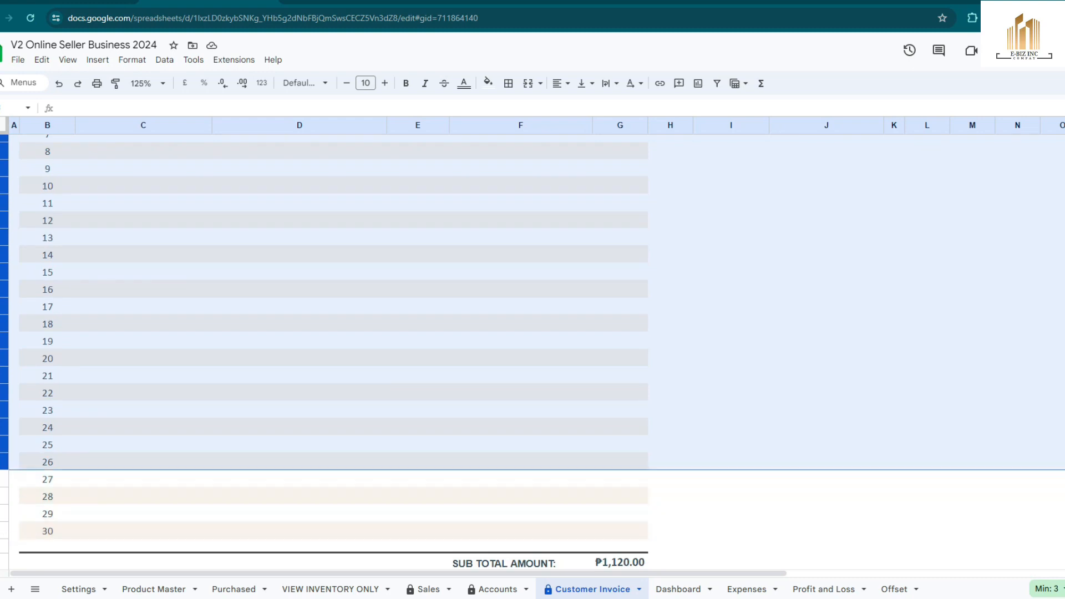
{"action": "scroll", "coordinate": [333, 333], "scroll_direction": "up", "scroll_amount": 3}
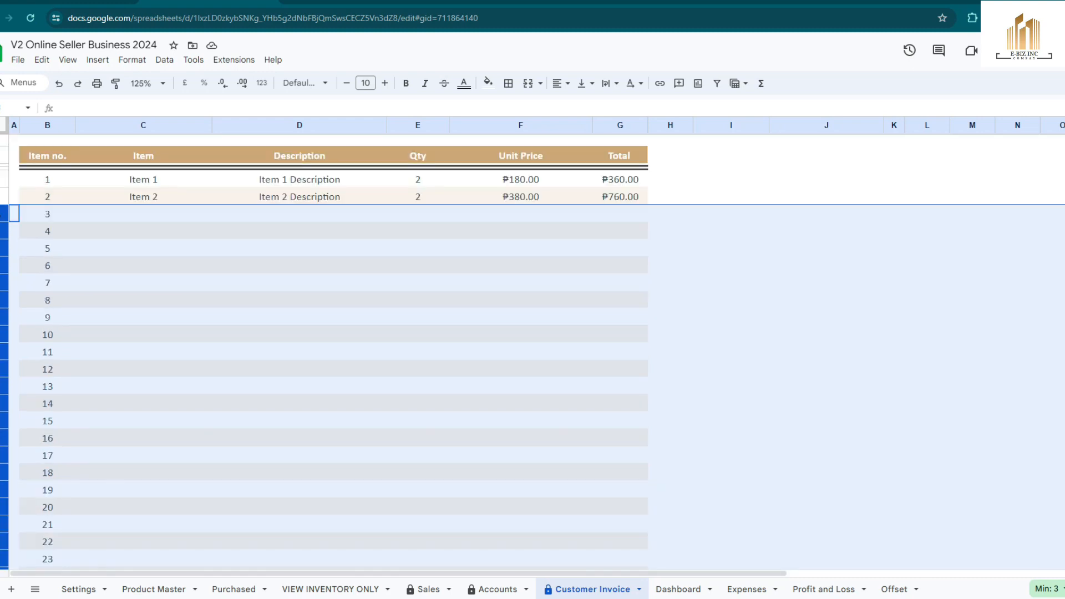
{"action": "left_click_drag", "start_coordinate": [90, 261], "coordinate": [112, 254]}
{"action": "left_click_drag", "start_coordinate": [4, 214], "coordinate": [3, 477]}
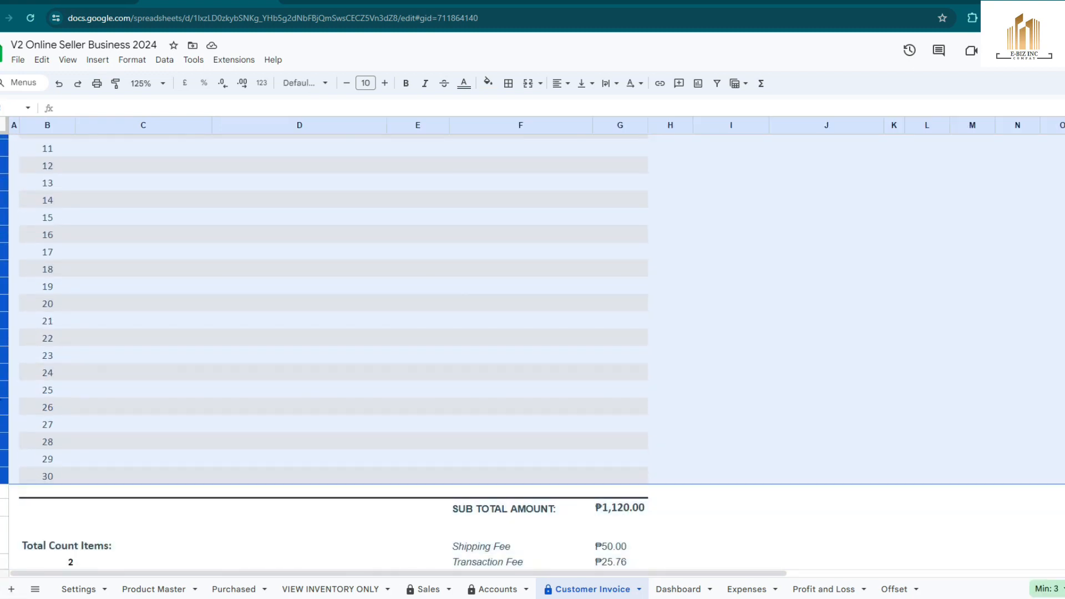
{"action": "right_click", "coordinate": [1, 400]}
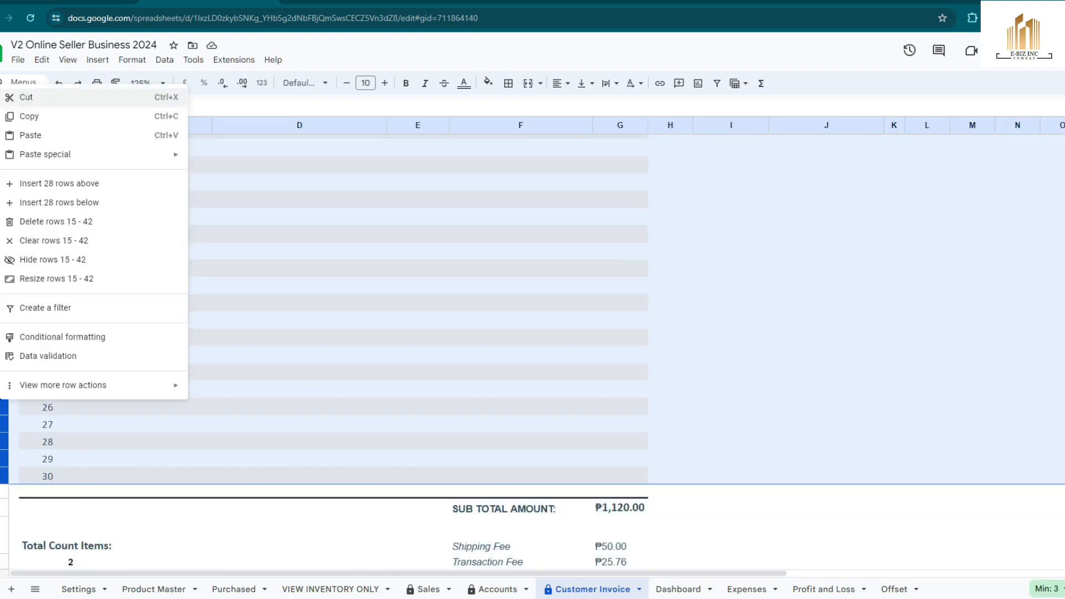
{"action": "left_click", "coordinate": [58, 260]}
{"action": "left_click", "coordinate": [675, 374]}
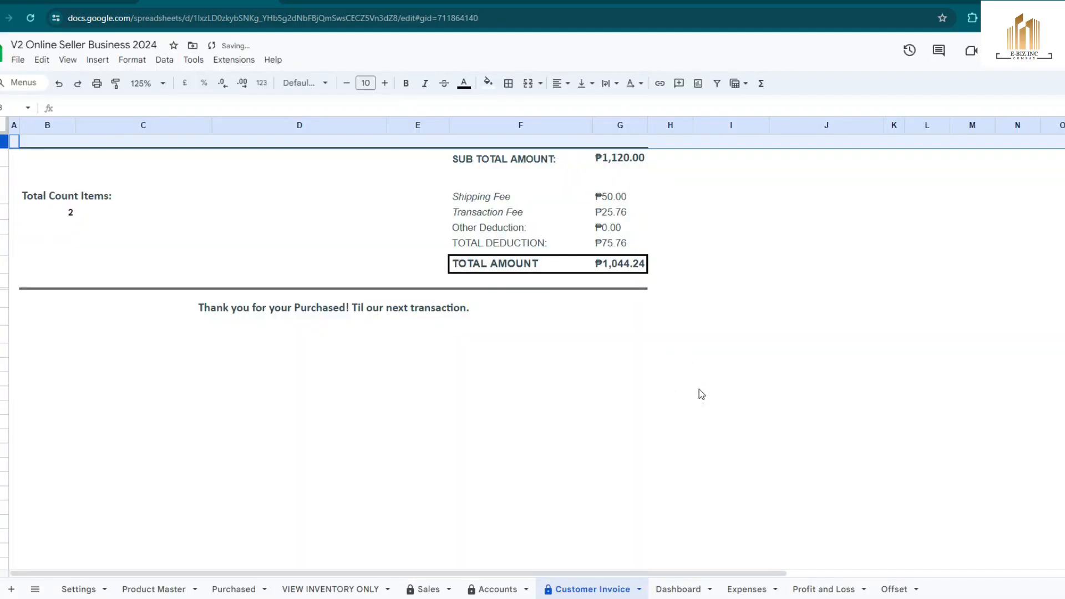
{"action": "left_click", "coordinate": [746, 404]}
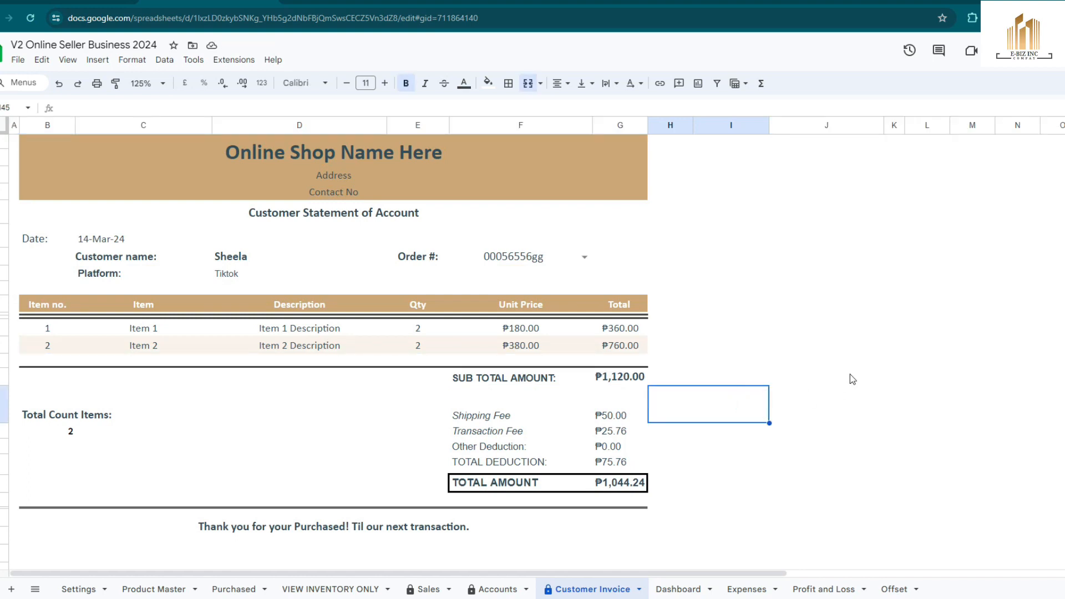
{"action": "left_click", "coordinate": [97, 84]}
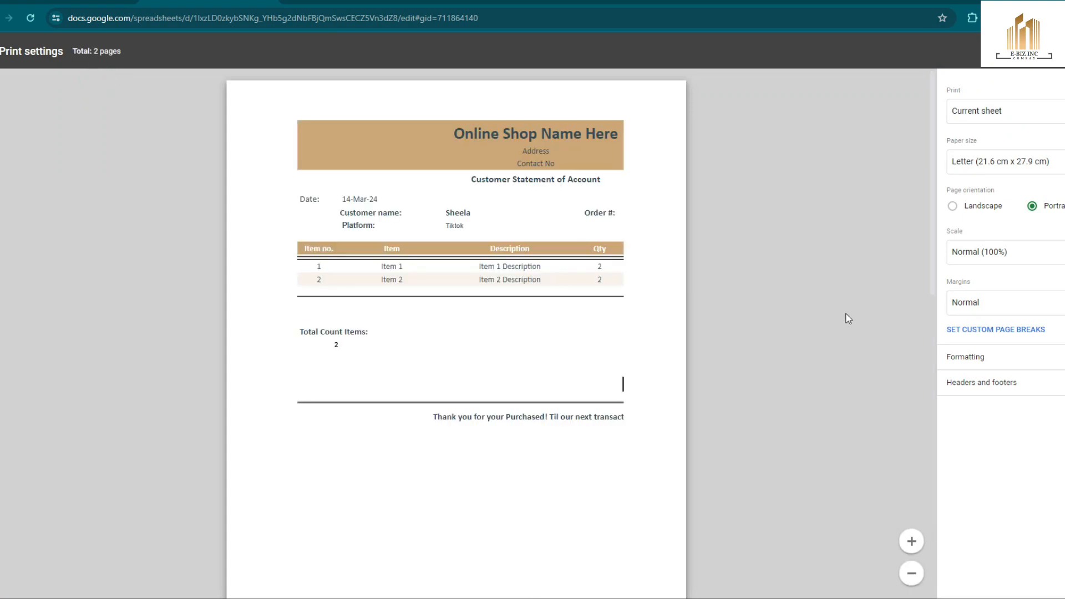
{"action": "scroll", "coordinate": [537, 364], "scroll_direction": "down", "scroll_amount": 4}
{"action": "scroll", "coordinate": [537, 364], "scroll_direction": "down", "scroll_amount": 6}
{"action": "scroll", "coordinate": [537, 364], "scroll_direction": "down", "scroll_amount": 4}
{"action": "scroll", "coordinate": [537, 364], "scroll_direction": "up", "scroll_amount": 5}
{"action": "scroll", "coordinate": [537, 364], "scroll_direction": "down", "scroll_amount": 5}
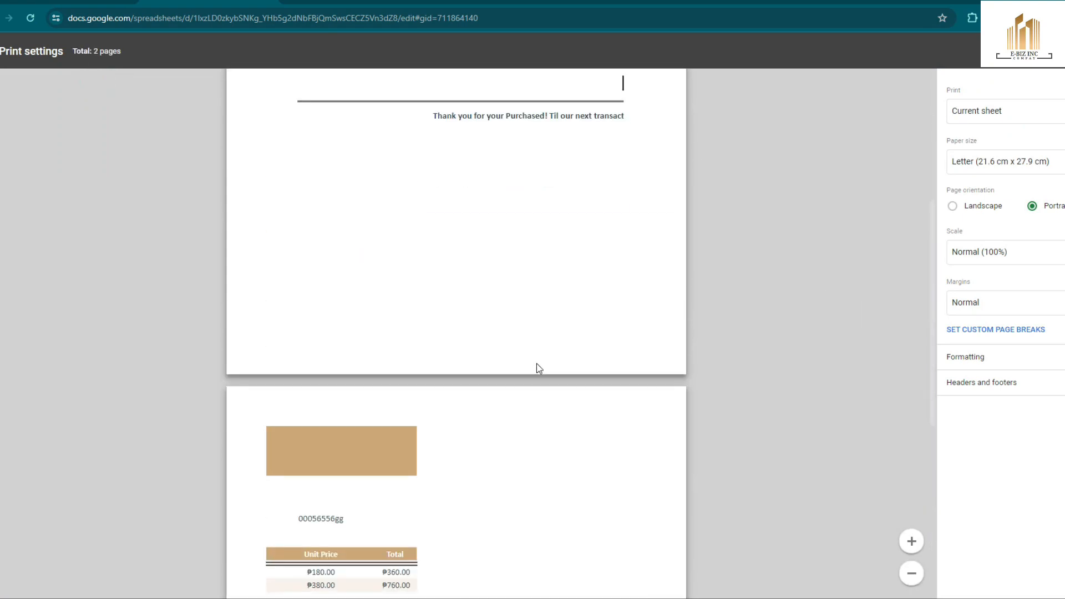
{"action": "scroll", "coordinate": [537, 364], "scroll_direction": "up", "scroll_amount": 8}
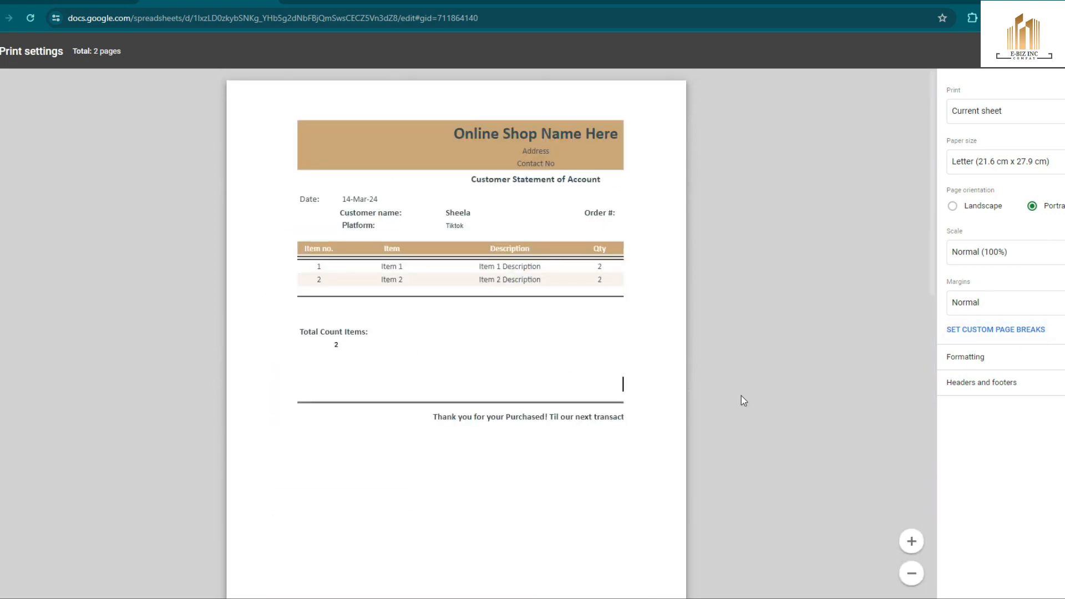
{"action": "left_click", "coordinate": [1026, 161]}
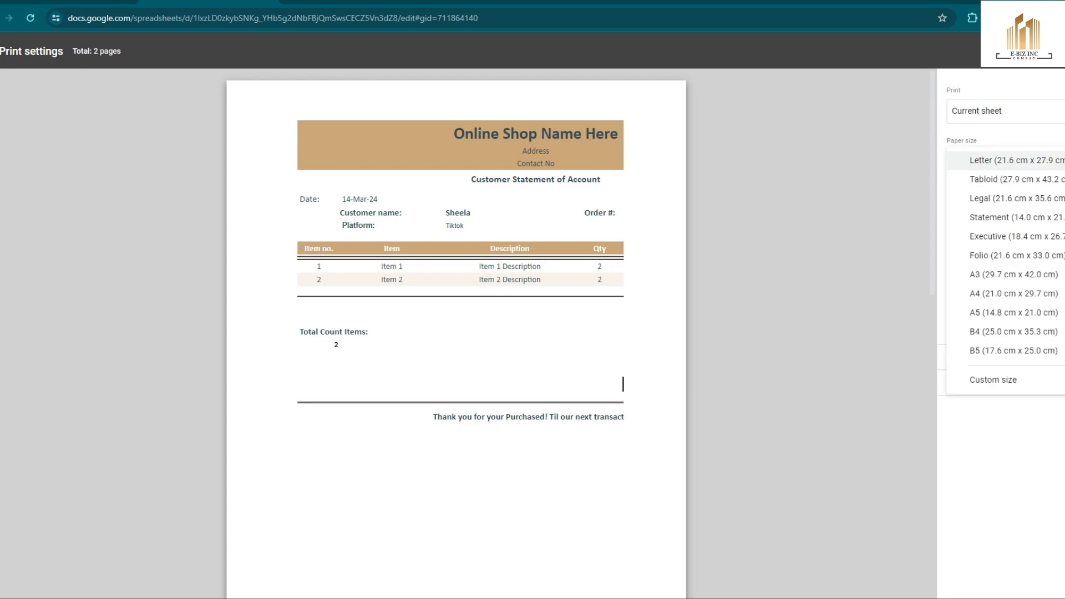
{"action": "left_click", "coordinate": [1029, 472]}
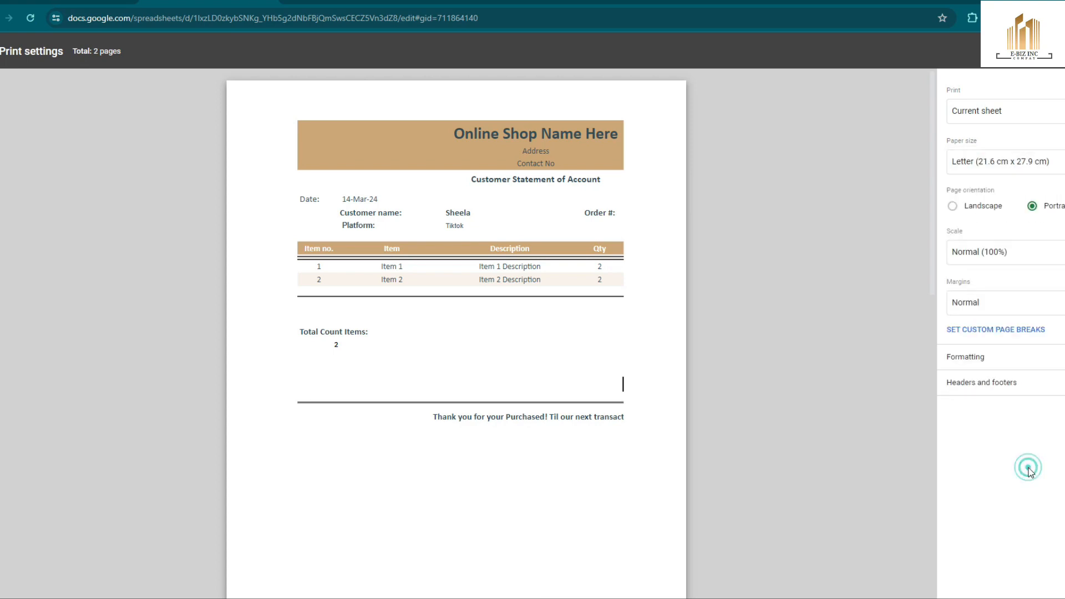
{"action": "left_click", "coordinate": [979, 207]}
{"action": "scroll", "coordinate": [637, 408], "scroll_direction": "down", "scroll_amount": 4}
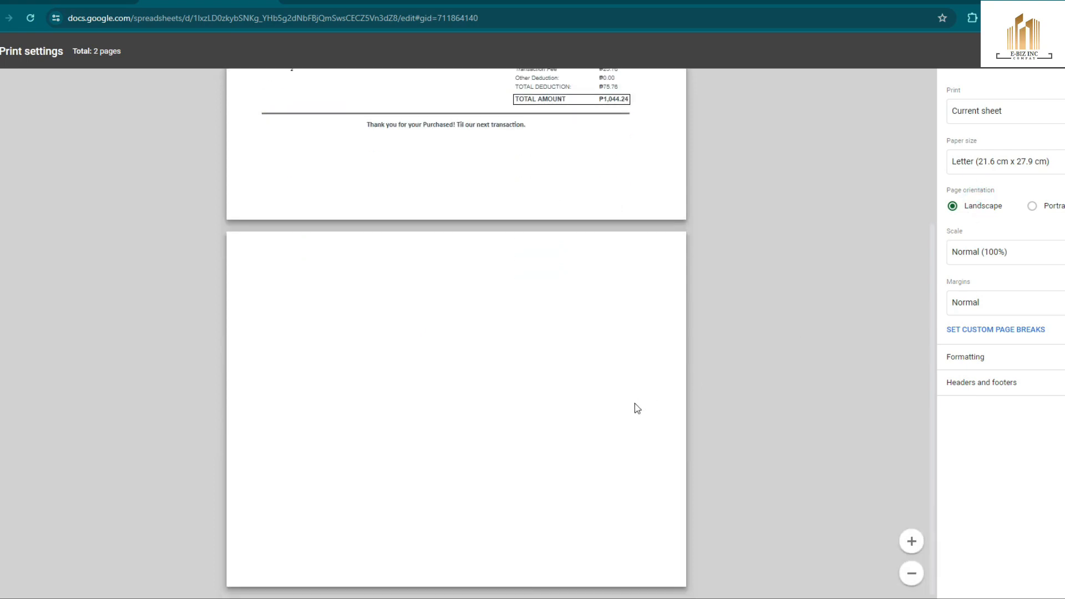
{"action": "scroll", "coordinate": [637, 408], "scroll_direction": "up", "scroll_amount": 4}
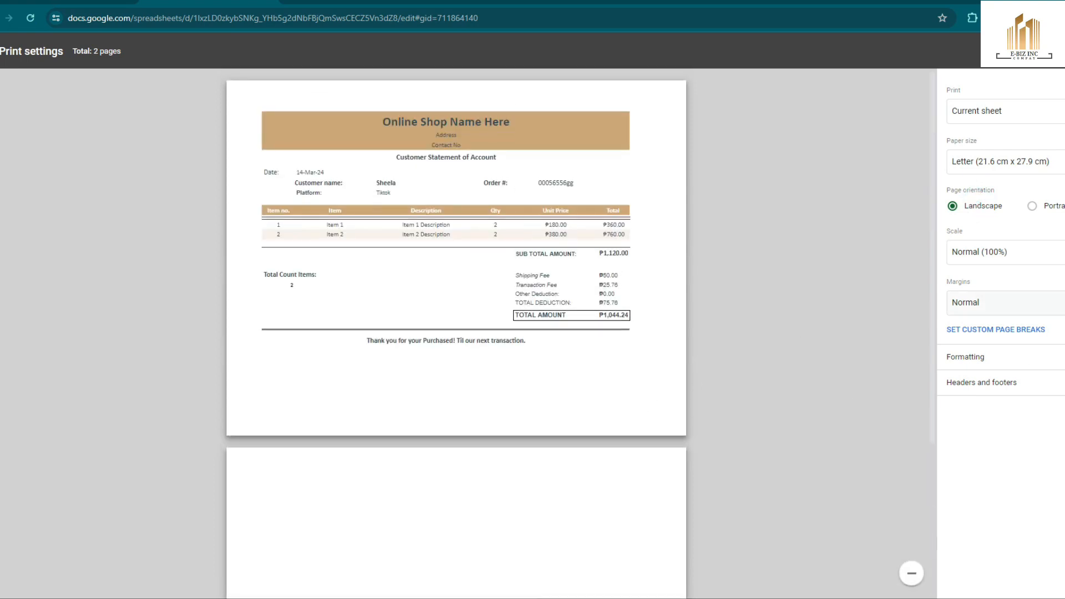
{"action": "left_click", "coordinate": [1023, 256]}
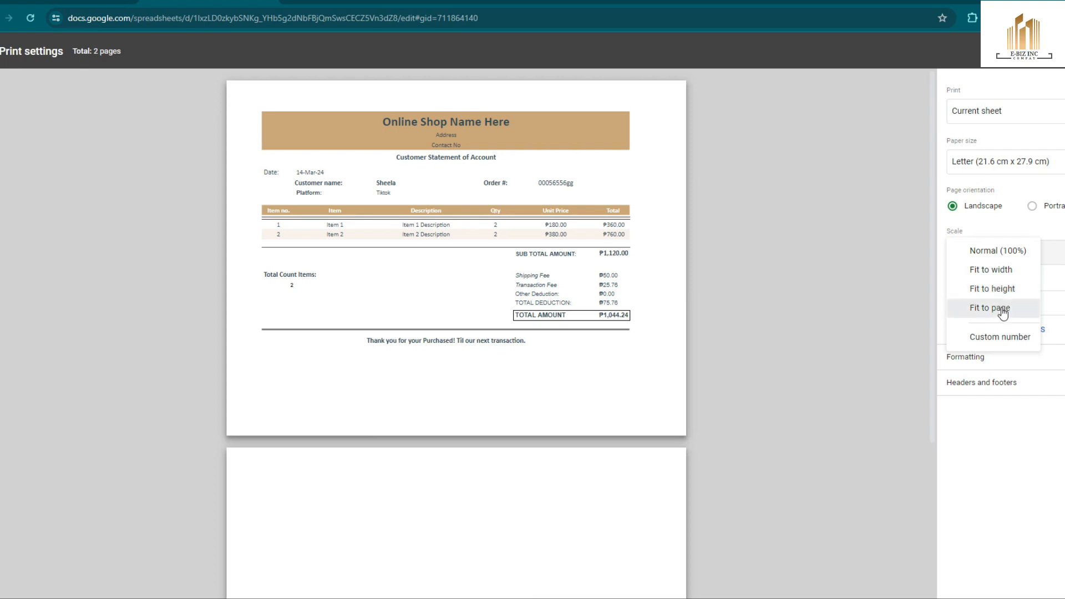
{"action": "left_click", "coordinate": [1001, 308]}
{"action": "left_click", "coordinate": [1041, 255]}
{"action": "left_click", "coordinate": [1007, 194]}
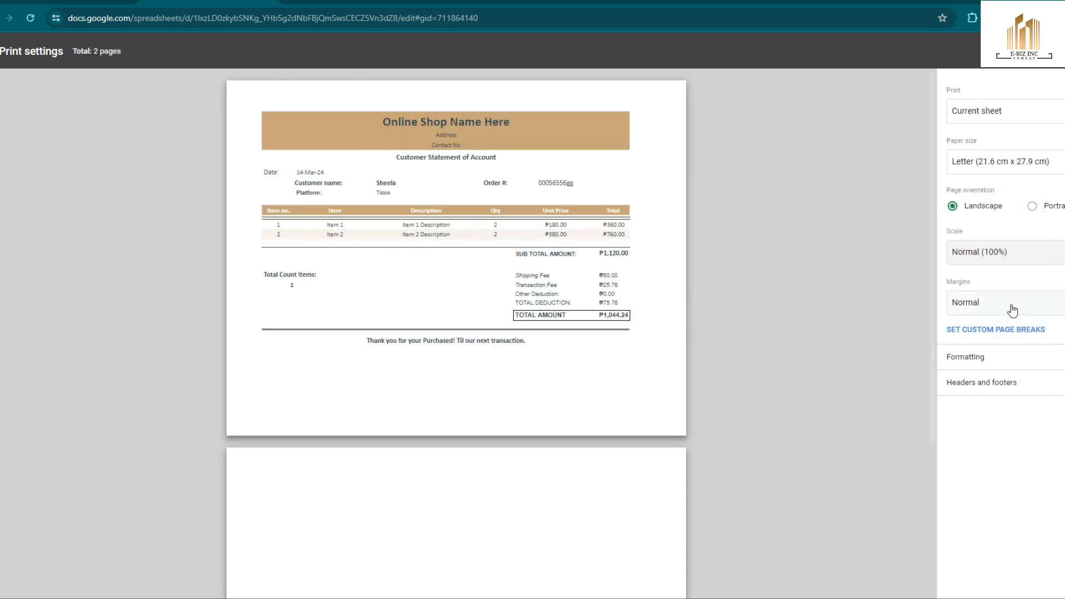
{"action": "left_click", "coordinate": [1013, 251]}
{"action": "left_click", "coordinate": [1016, 269]}
{"action": "left_click", "coordinate": [1009, 256]}
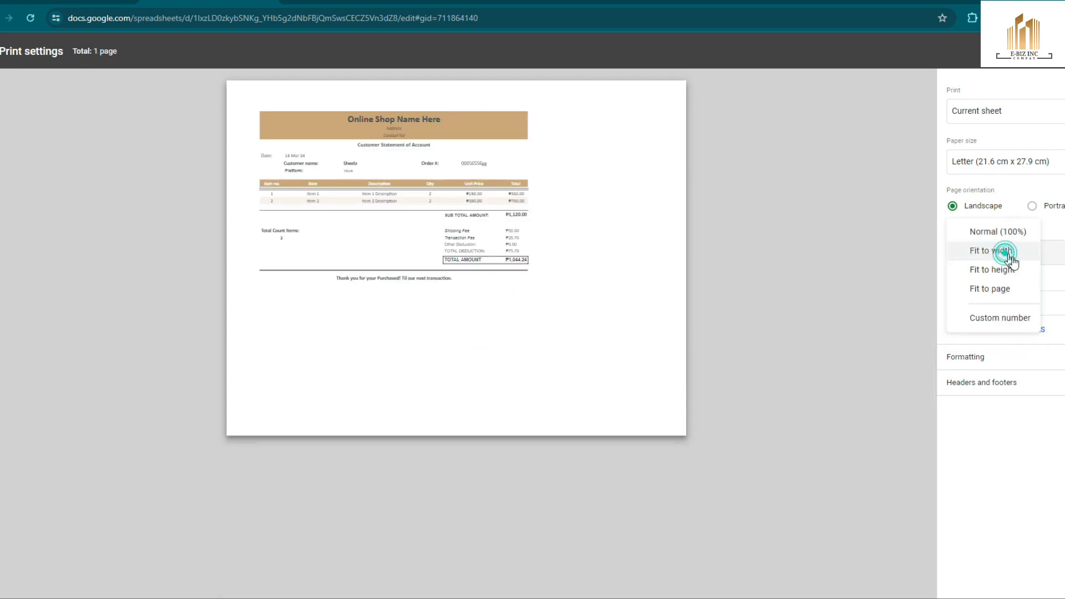
{"action": "left_click", "coordinate": [1013, 269]}
{"action": "left_click", "coordinate": [1014, 258]}
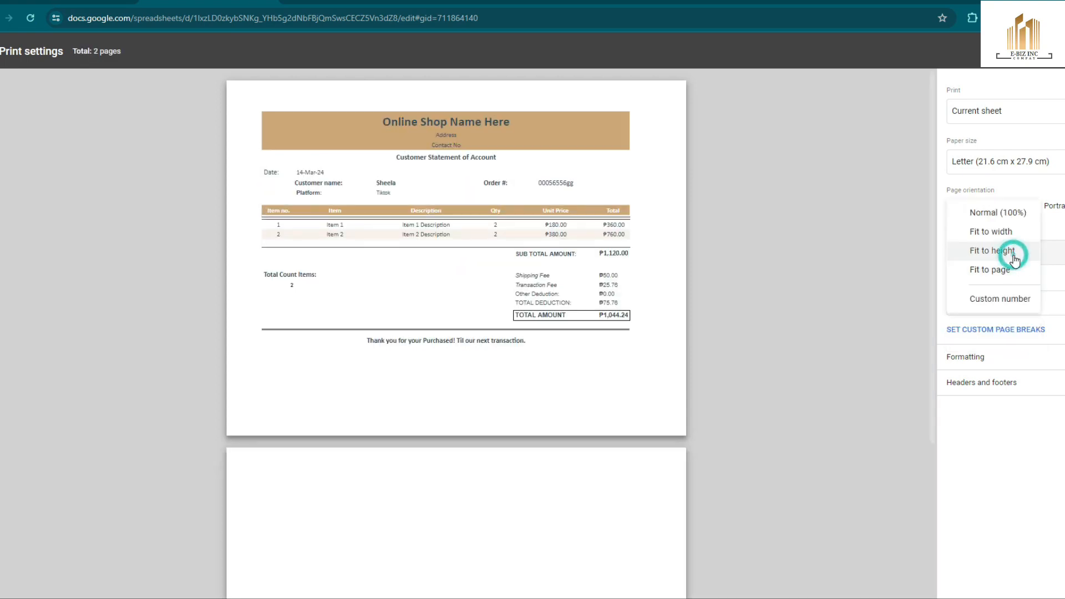
{"action": "left_click", "coordinate": [1015, 213]}
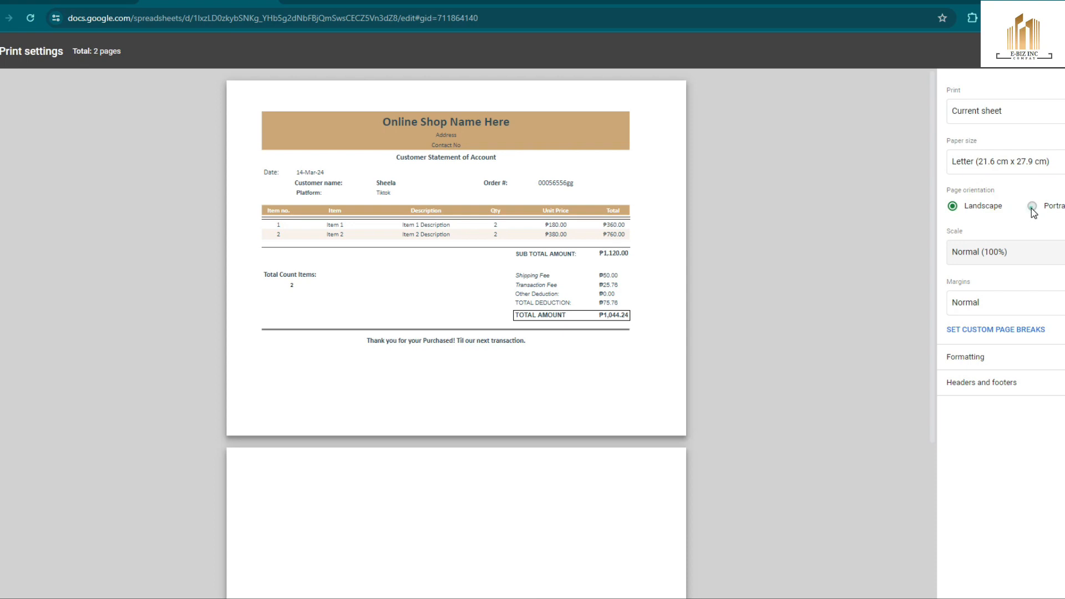
{"action": "left_click", "coordinate": [1032, 207]}
{"action": "left_click", "coordinate": [965, 206]}
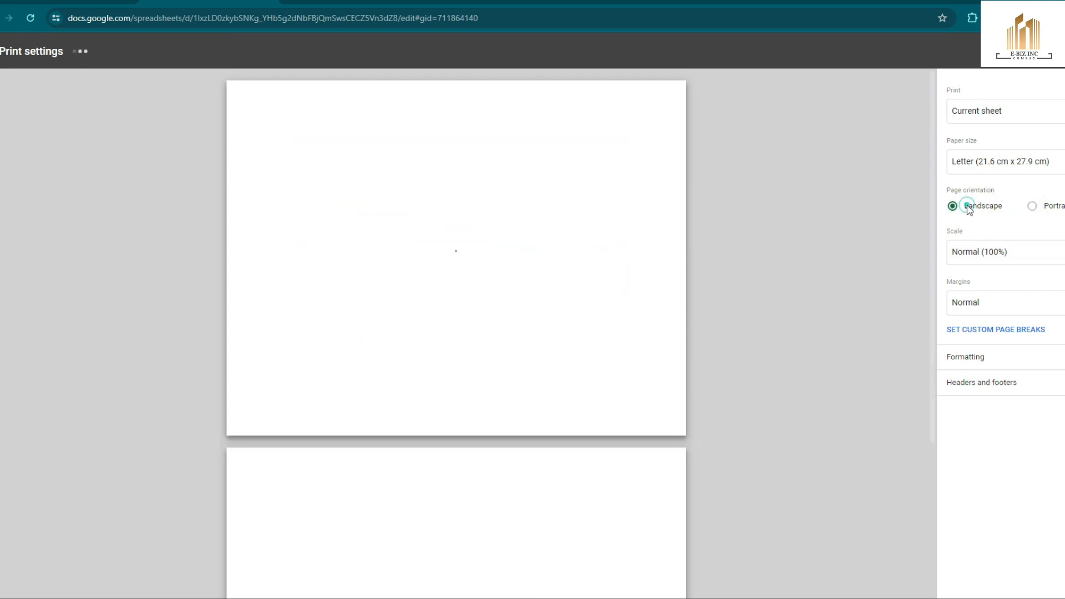
{"action": "left_click", "coordinate": [1012, 168]}
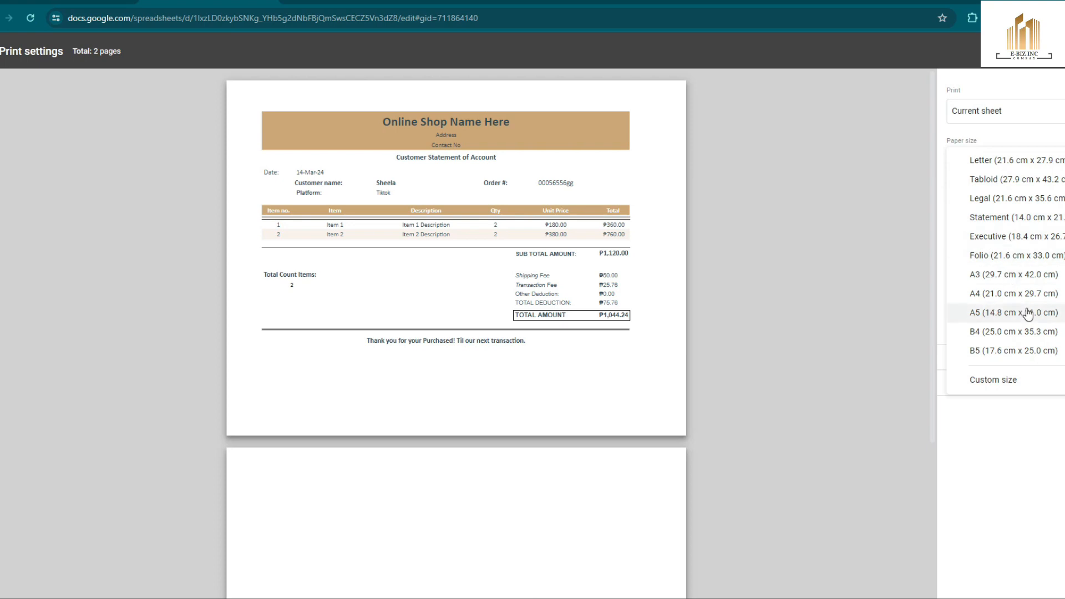
{"action": "left_click", "coordinate": [1027, 456]}
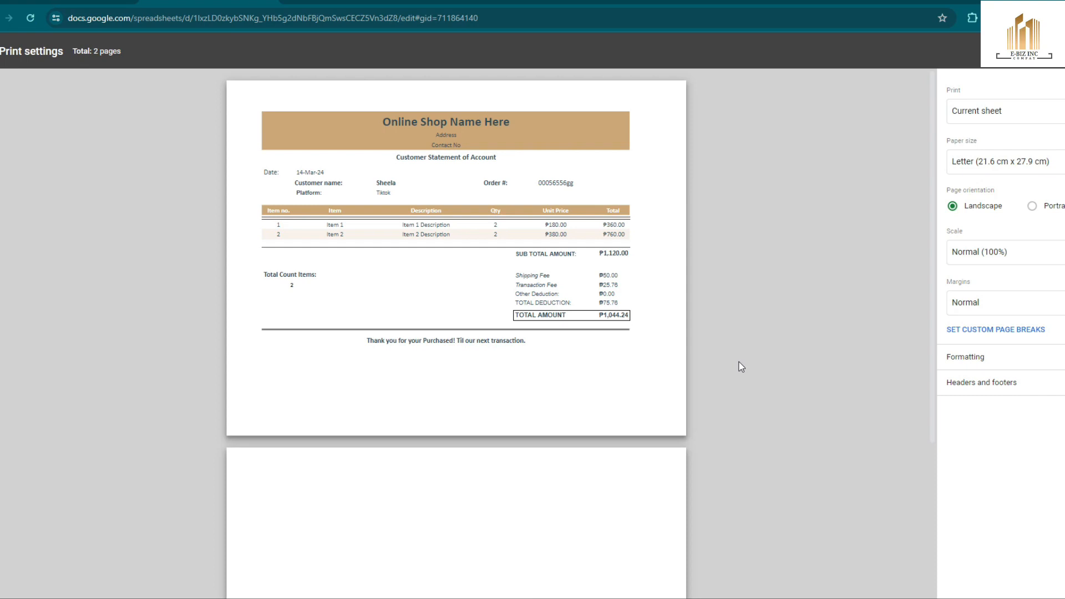
{"action": "scroll", "coordinate": [577, 373], "scroll_direction": "down", "scroll_amount": 3}
{"action": "scroll", "coordinate": [607, 411], "scroll_direction": "up", "scroll_amount": 3}
{"action": "left_click", "coordinate": [993, 252]}
{"action": "left_click", "coordinate": [1020, 416]}
{"action": "key", "text": "Escape"}
{"action": "left_click", "coordinate": [777, 278]}
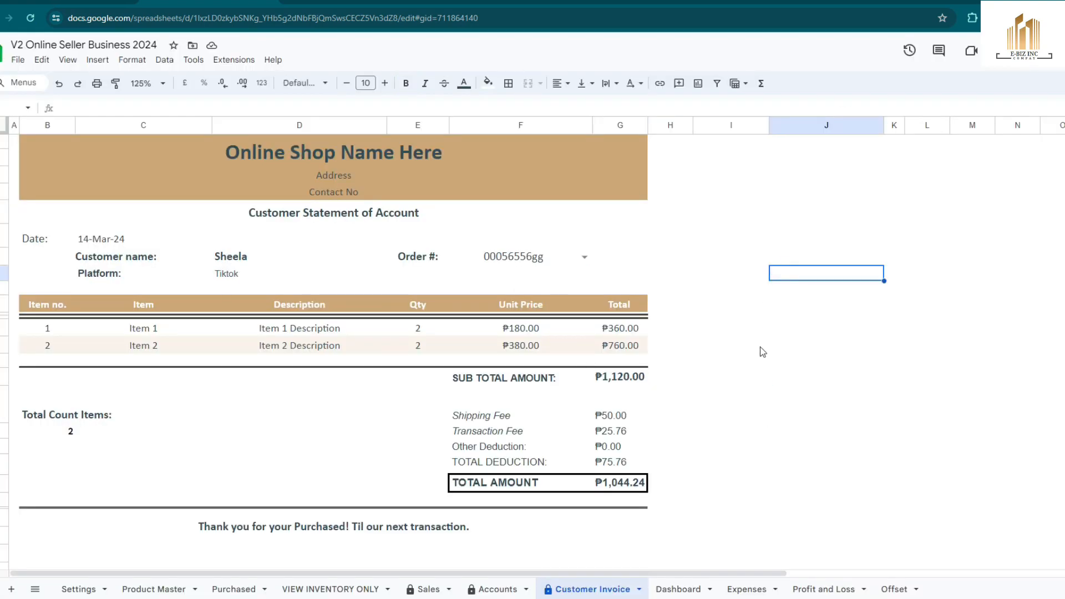